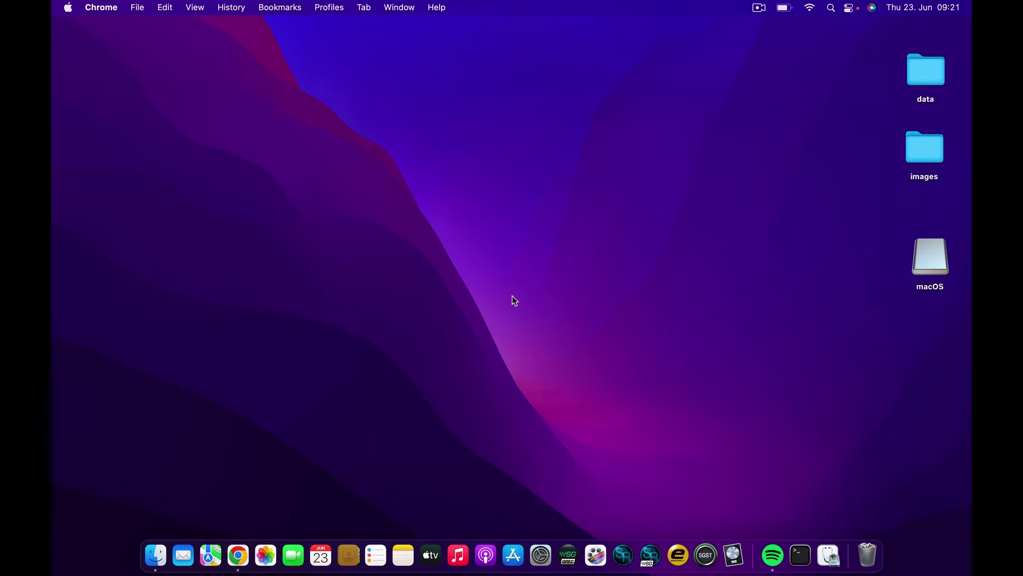
Check the Install OS X El Capitan app in the desktop images folder, then close the folder
click(910, 161)
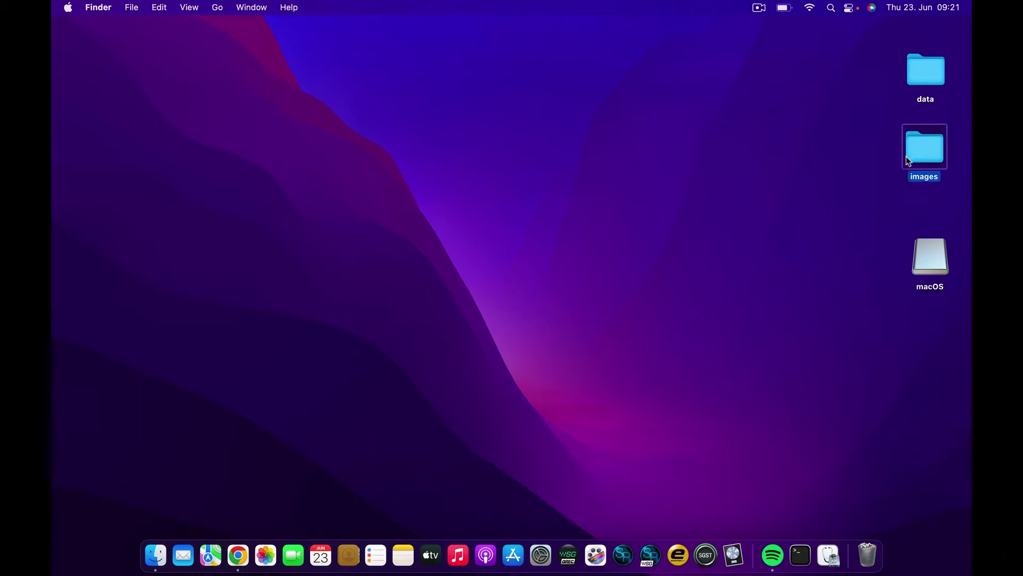
double_click(909, 161)
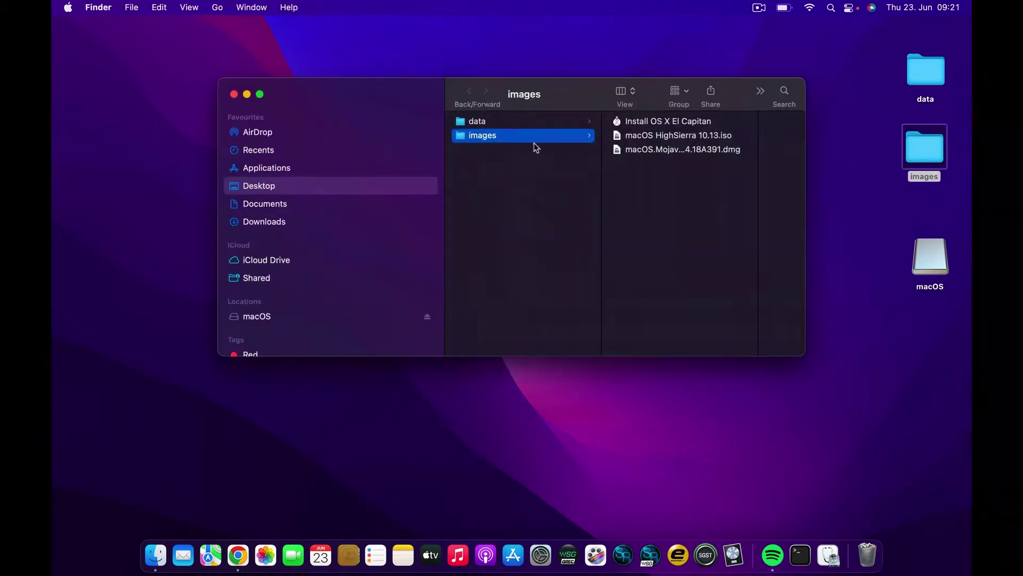
click(668, 122)
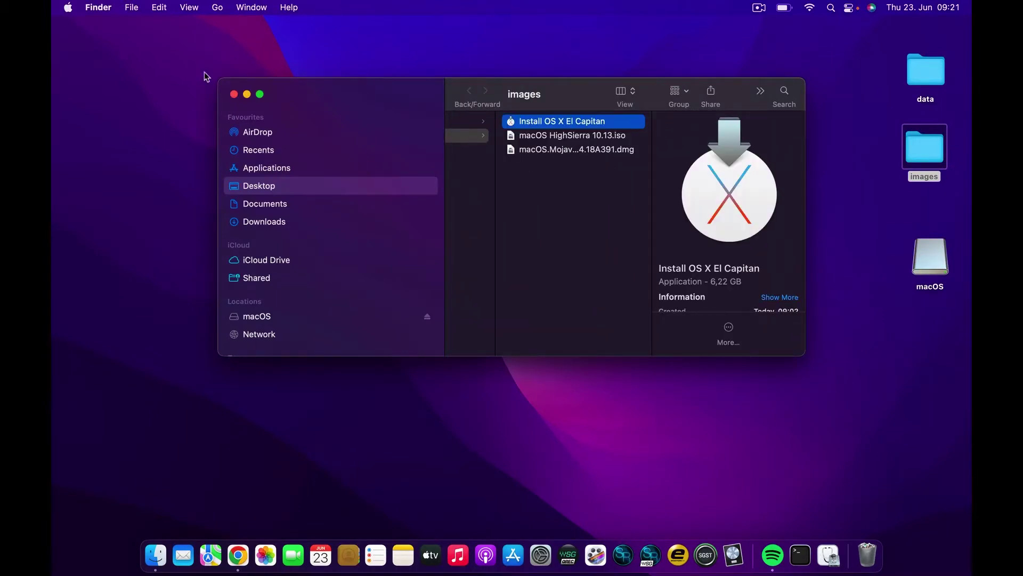
click(234, 95)
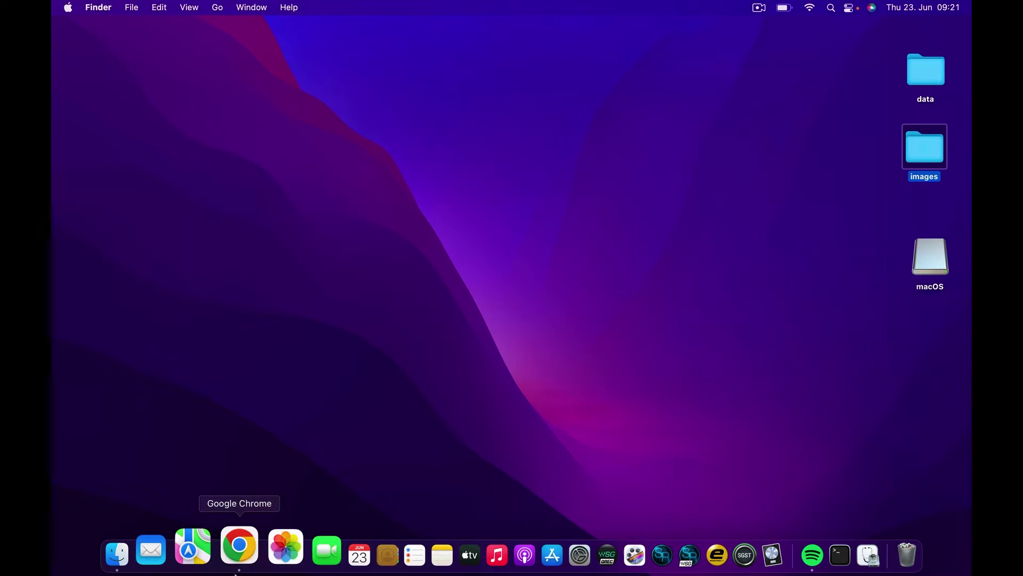
Launch Google Chrome and search Google for 'el capitan'
click(251, 543)
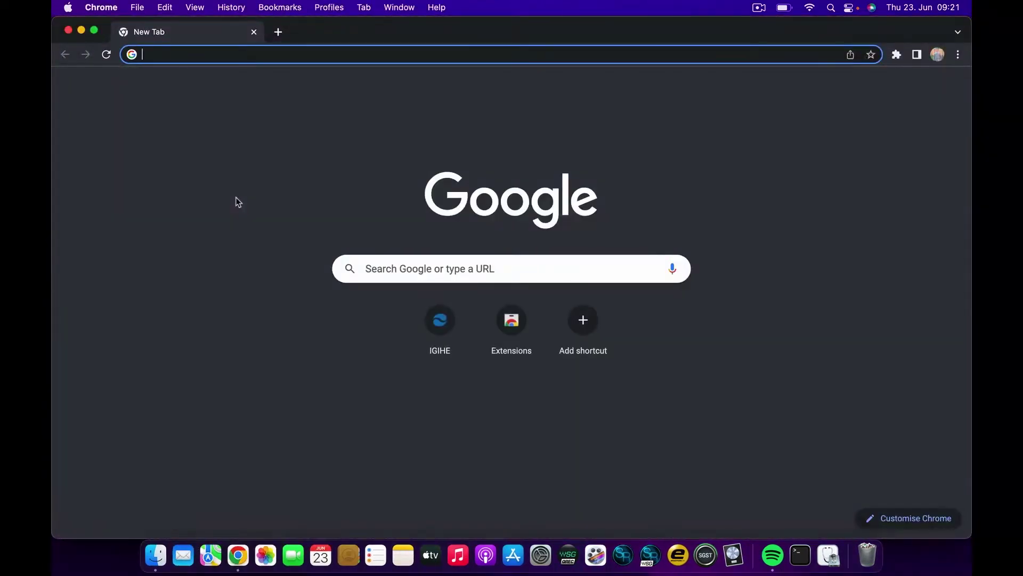
text(el ca)
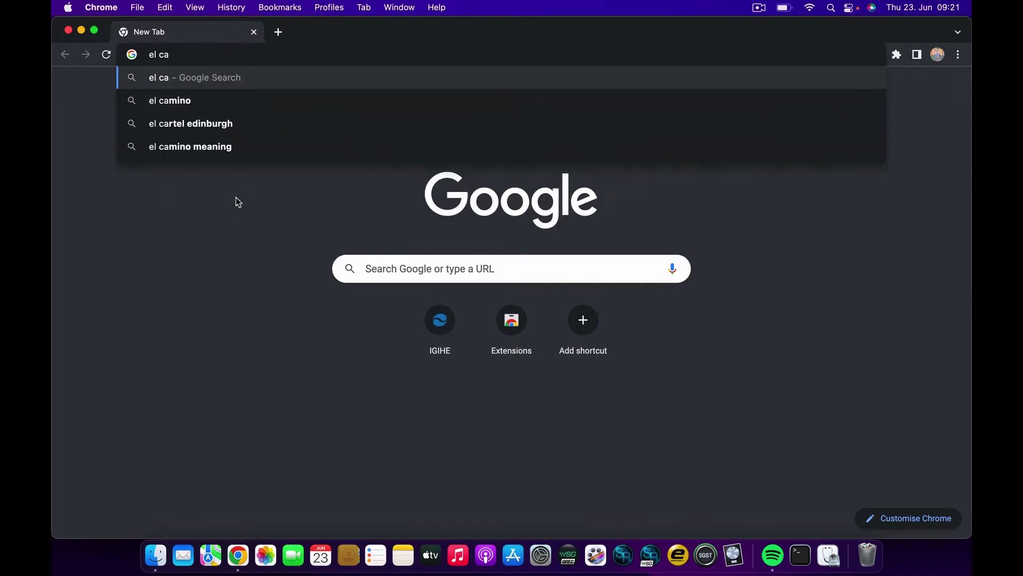
text(oi)
key(BackSpace)
key(BackSpace)
key(BackSpace)
text(apitan)
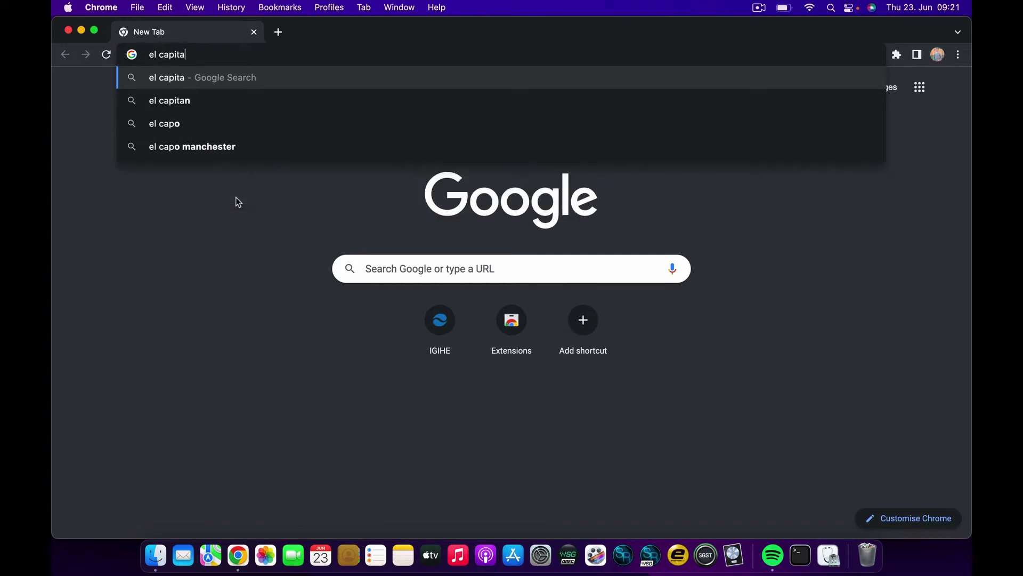
key(Return)
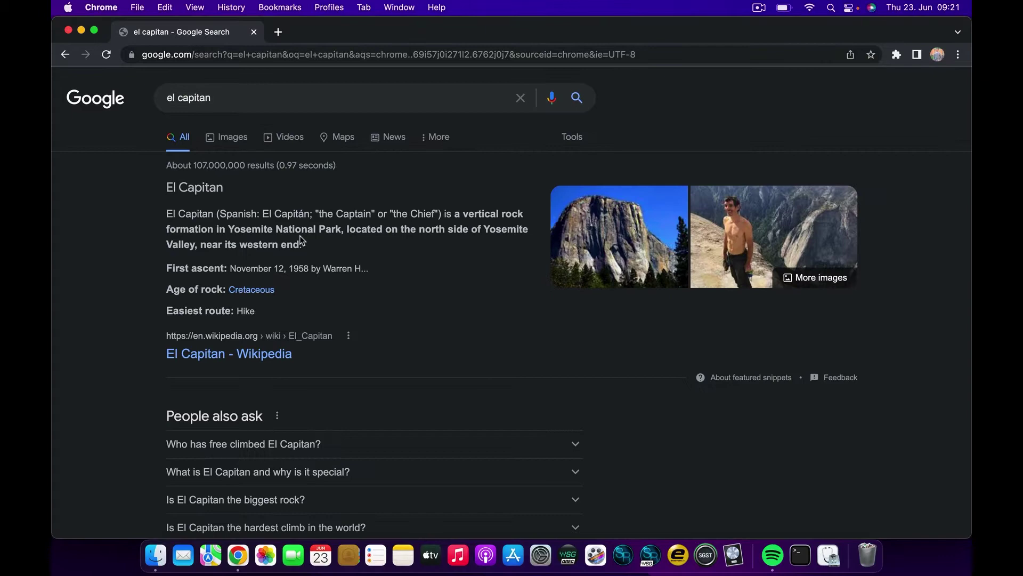
scroll(331, 327, down, 5)
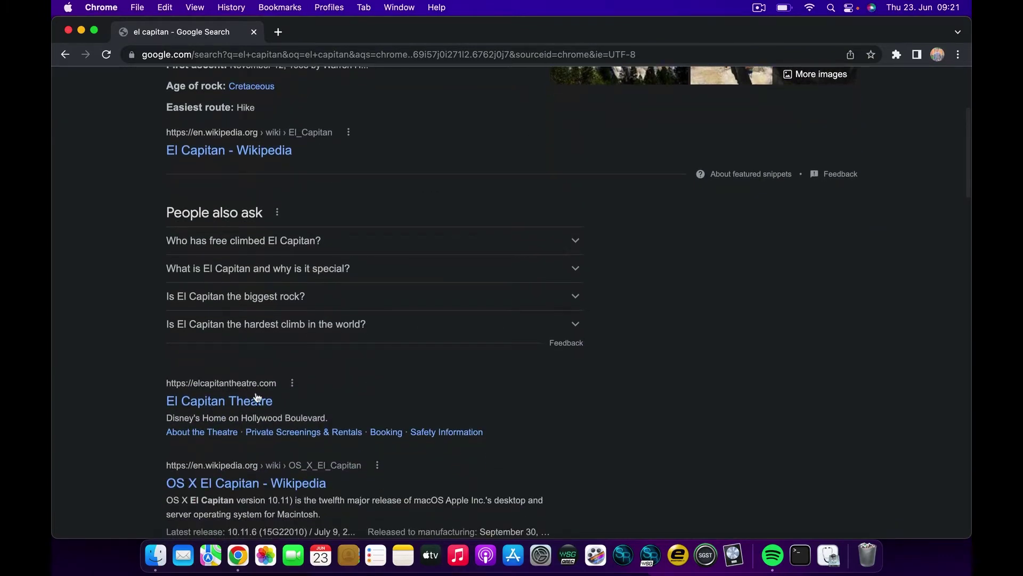
scroll(266, 410, down, 4)
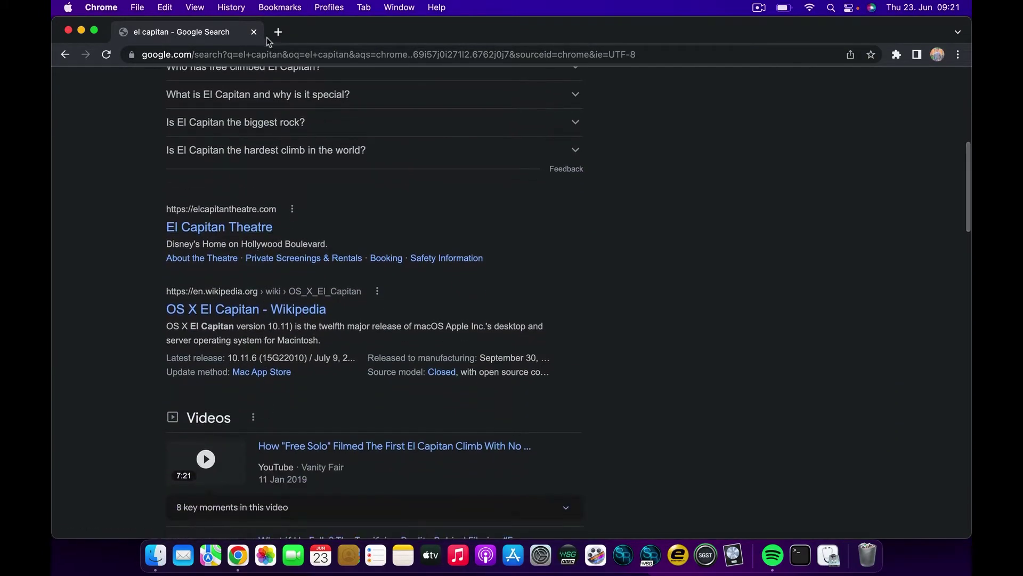
scroll(269, 102, up, 7)
Refine the search to 'el capitan apple' to list Apple's support pages
click(269, 102)
text(apple)
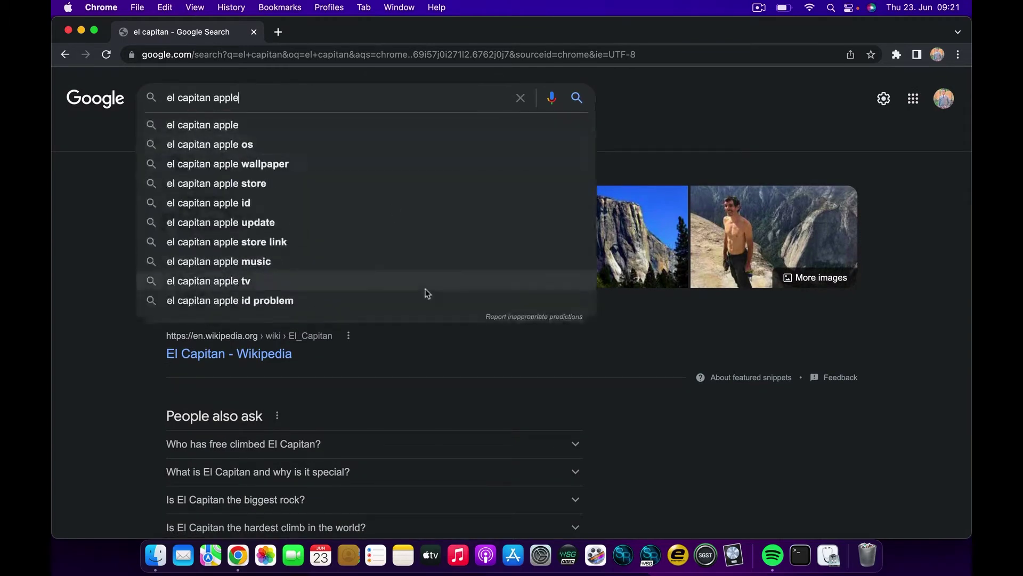
key(Return)
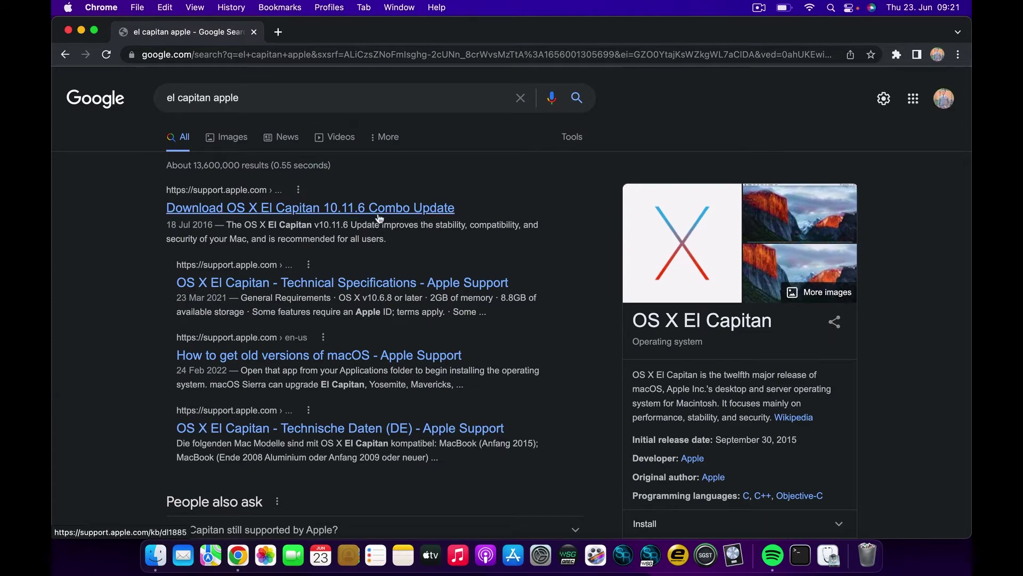
scroll(526, 263, down, 5)
scroll(526, 263, up, 5)
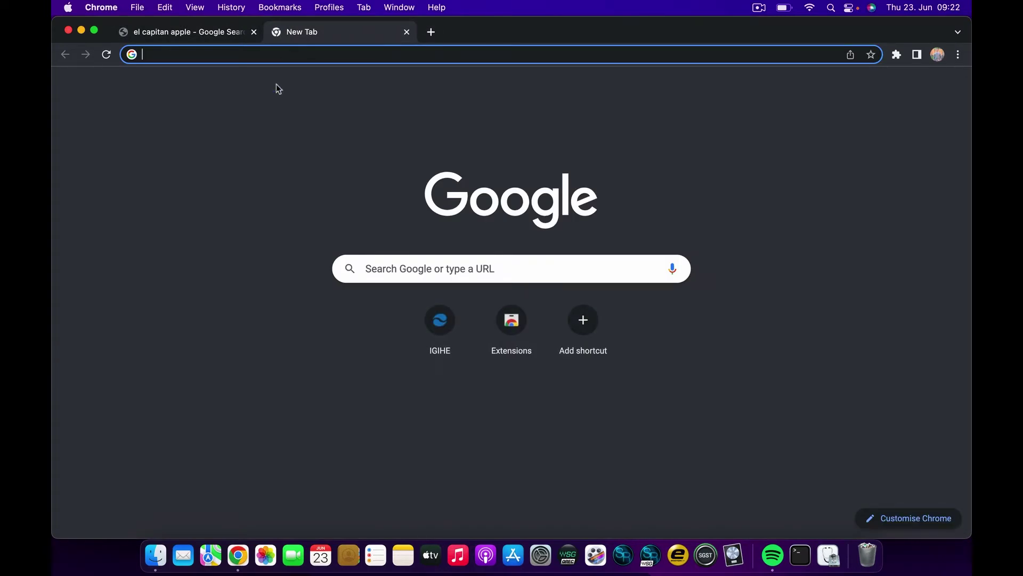
Search 'bootable mac os usb' and open Apple's guide to creating a bootable installer
text(bootable mac os usb)
key(Return)
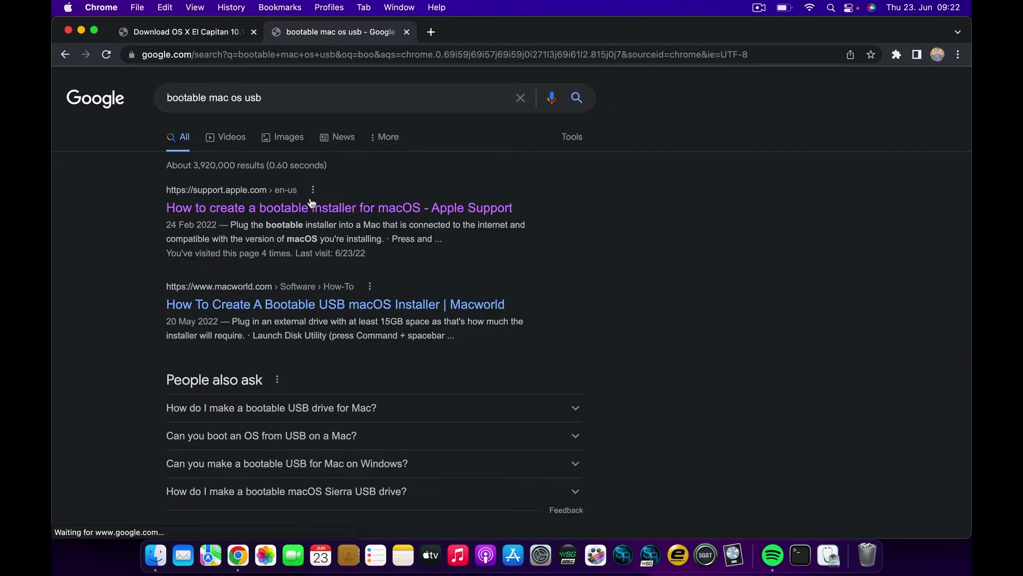
click(306, 208)
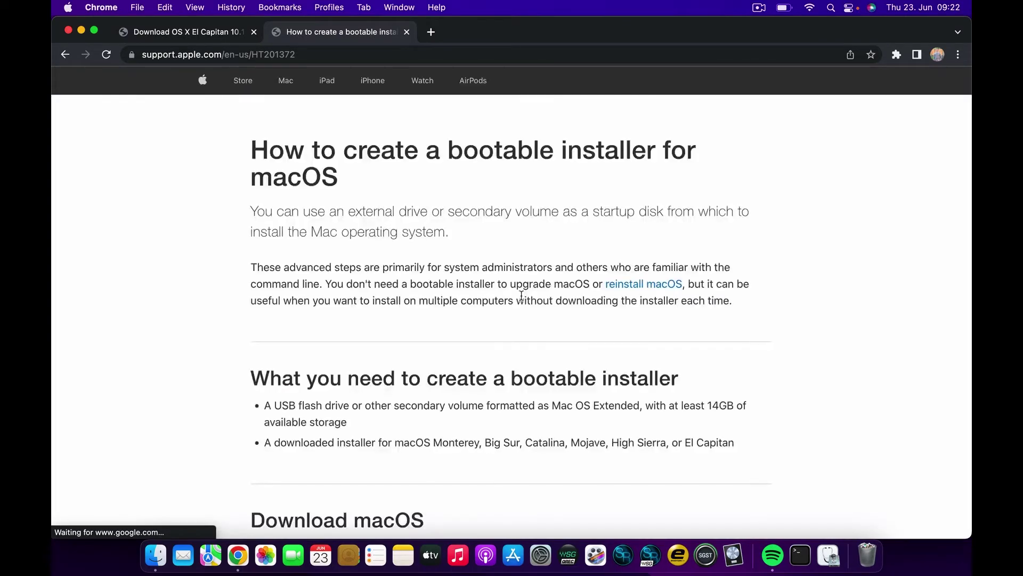
Select the full El Capitan createinstallmedia command line on the page, then minimize Chrome
scroll(521, 294, down, 10)
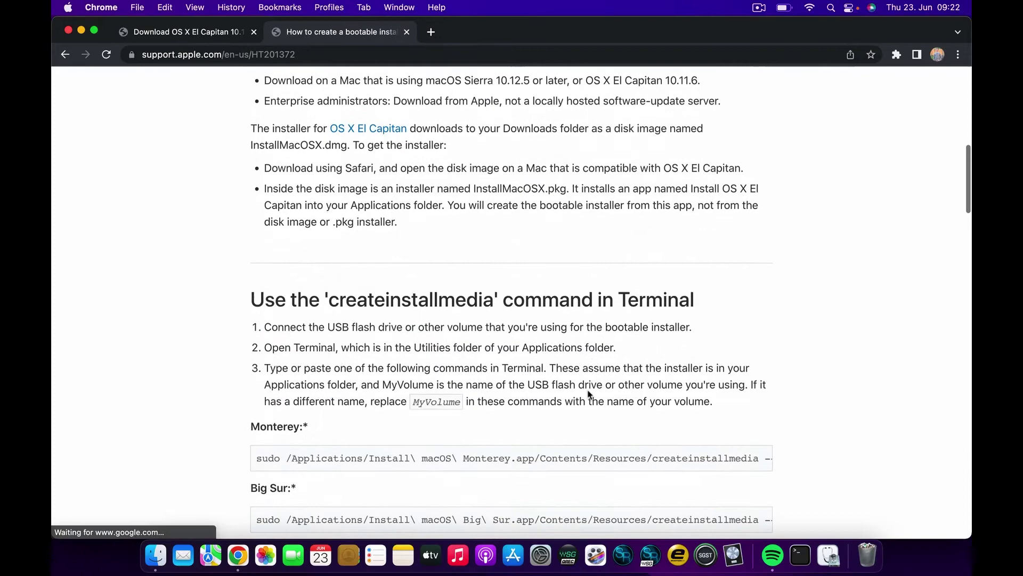
scroll(588, 395, down, 6)
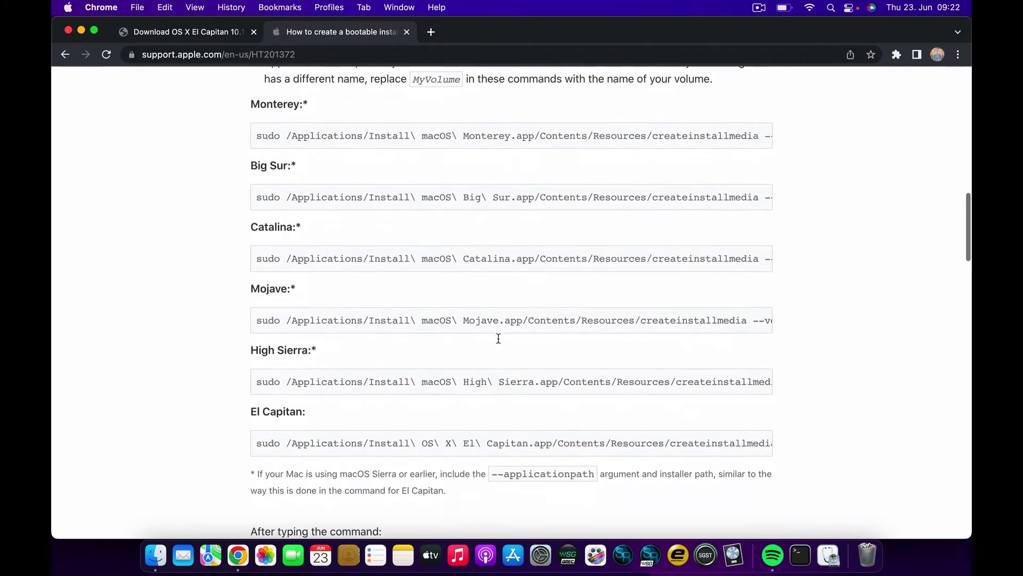
scroll(498, 338, down, 2)
double_click(343, 378)
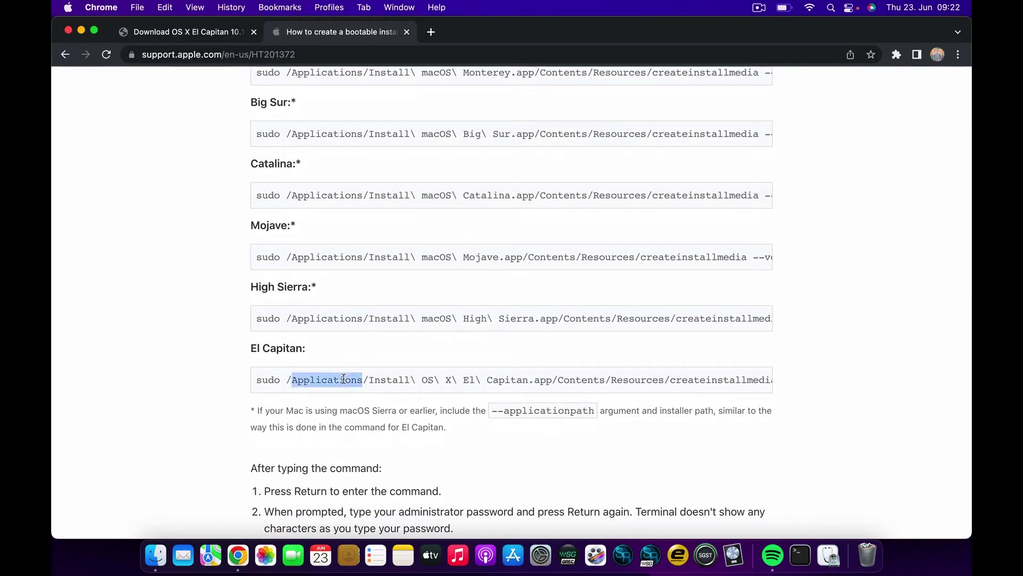
triple_click(344, 378)
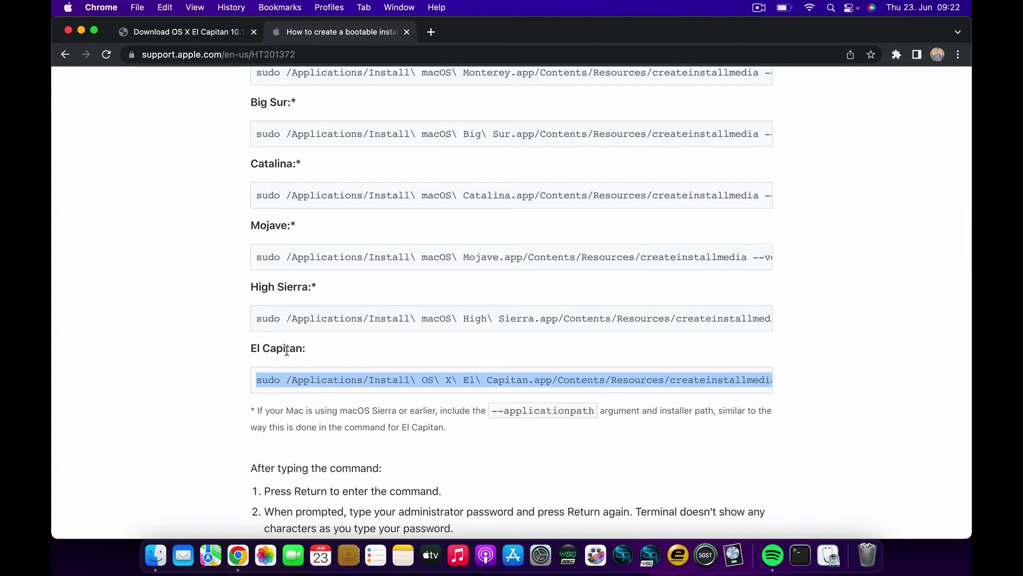
double_click(386, 383)
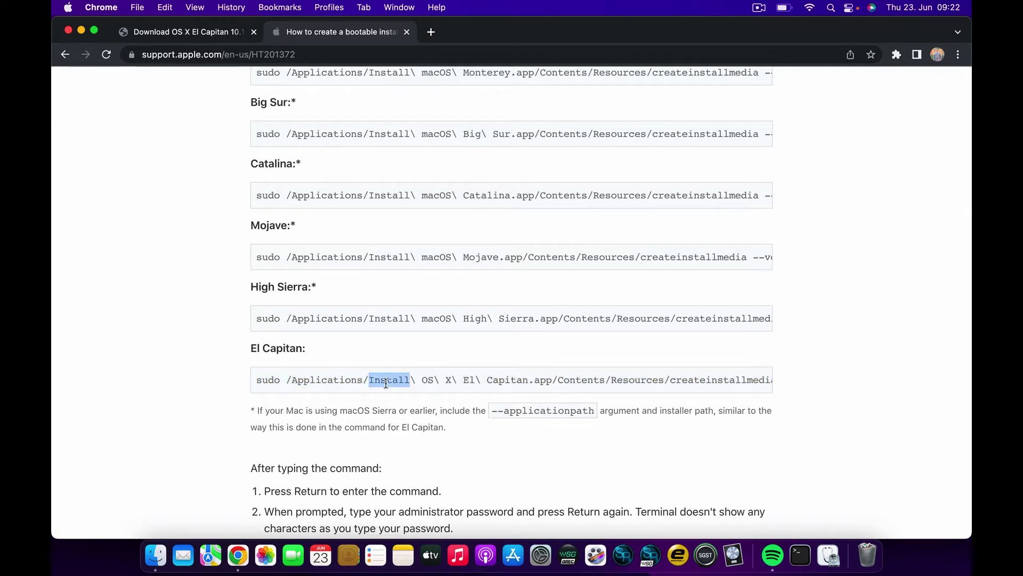
triple_click(386, 382)
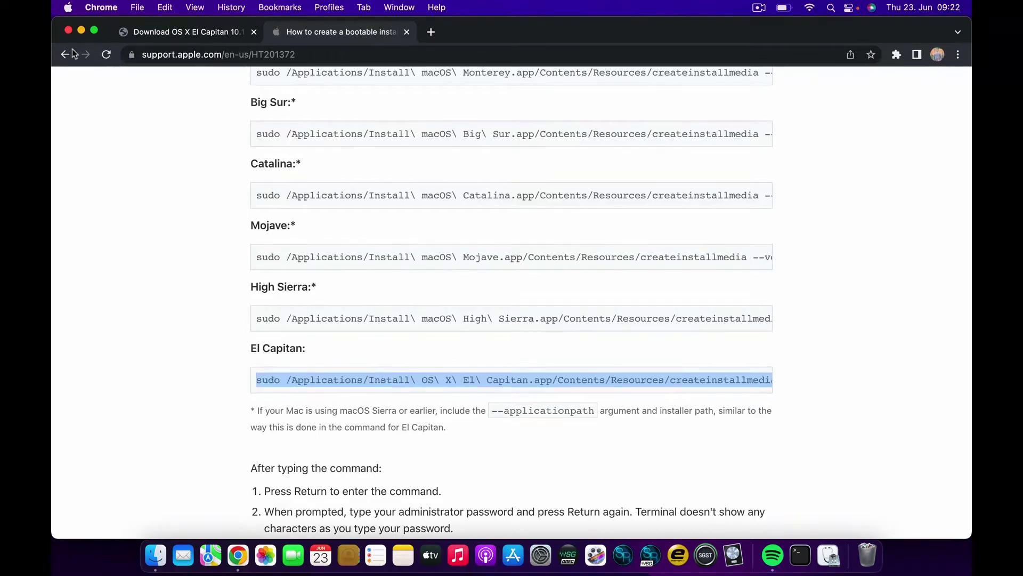
click(81, 32)
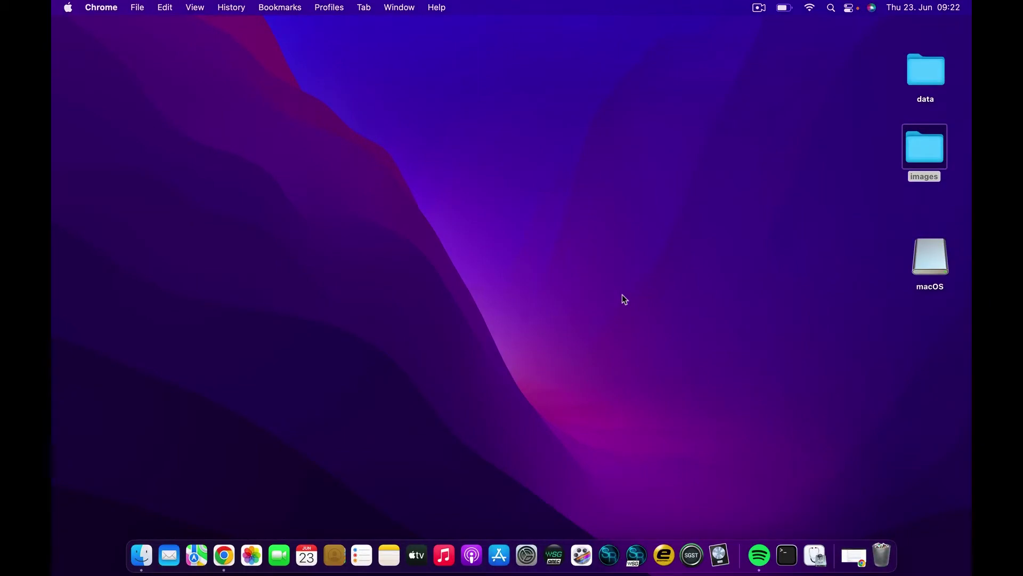
Move the macOS drive icon up, then launch Disk Utility through a Spotlight search for 'disk'
drag(936, 270, 933, 243)
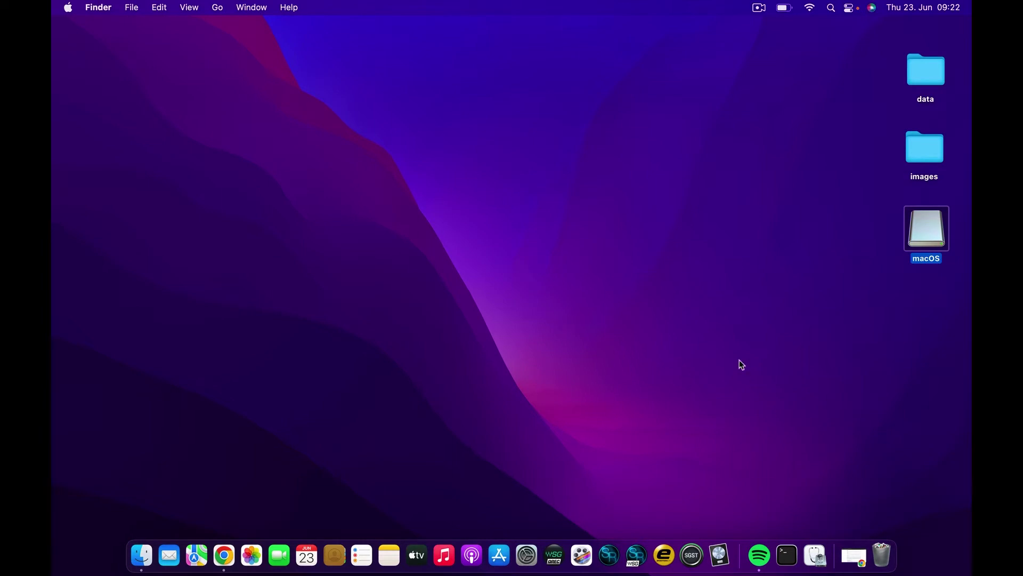
click(832, 8)
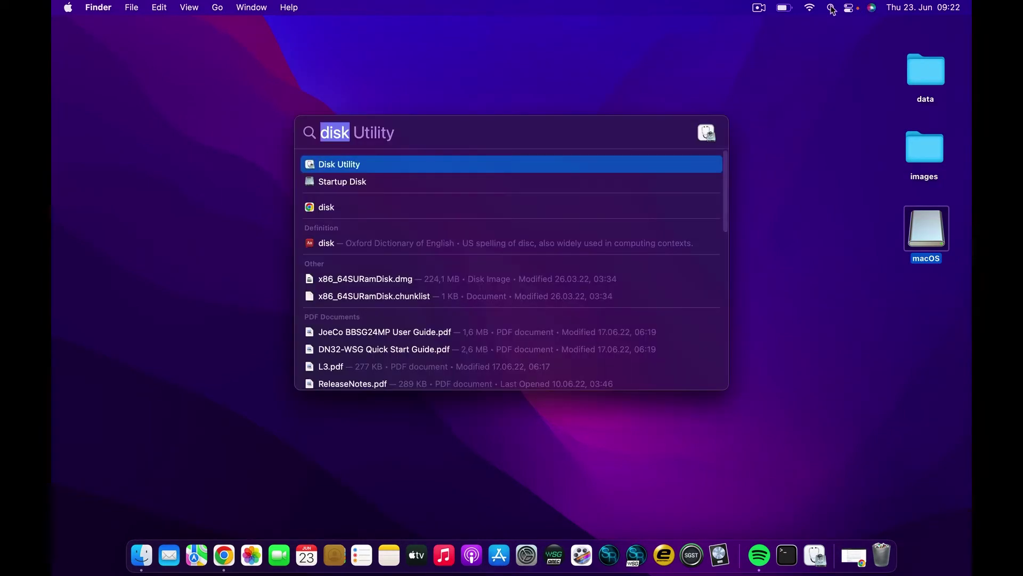
key(BackSpace)
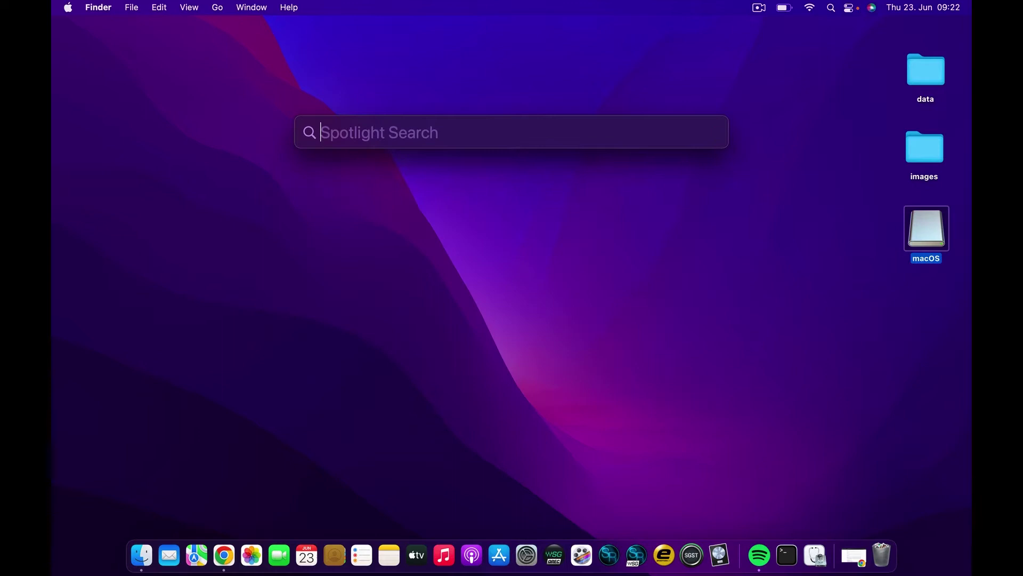
text(diks=)
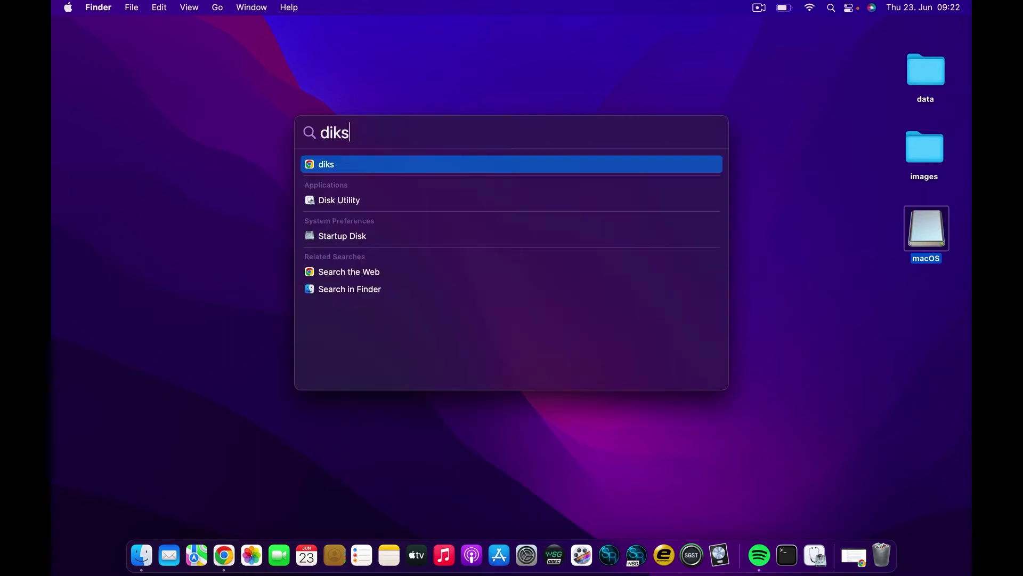
key(BackSpace)
key(BackSpace)
key(BackSpace)
key(BackSpace)
text(s)
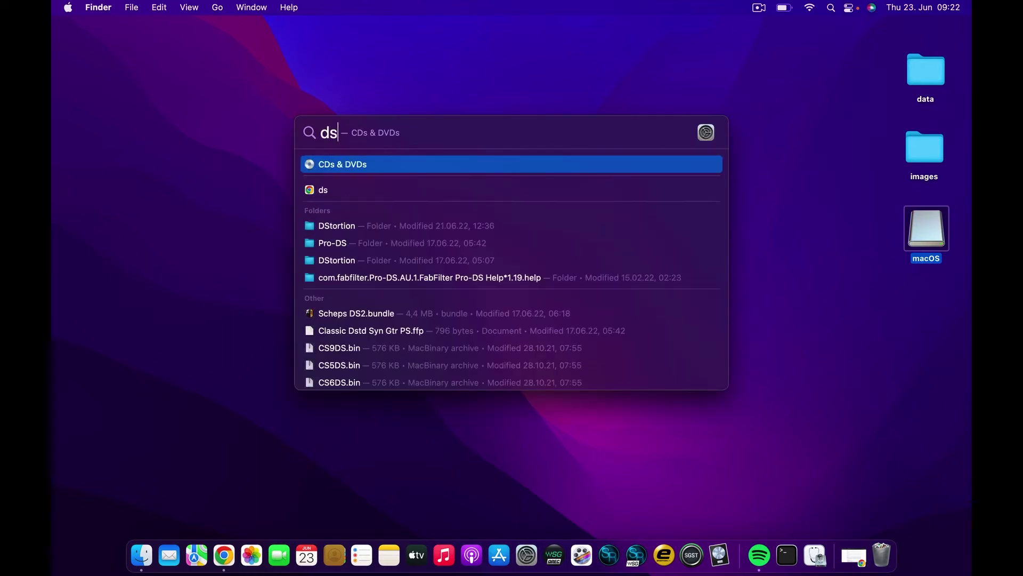
key(BackSpace)
text(isk)
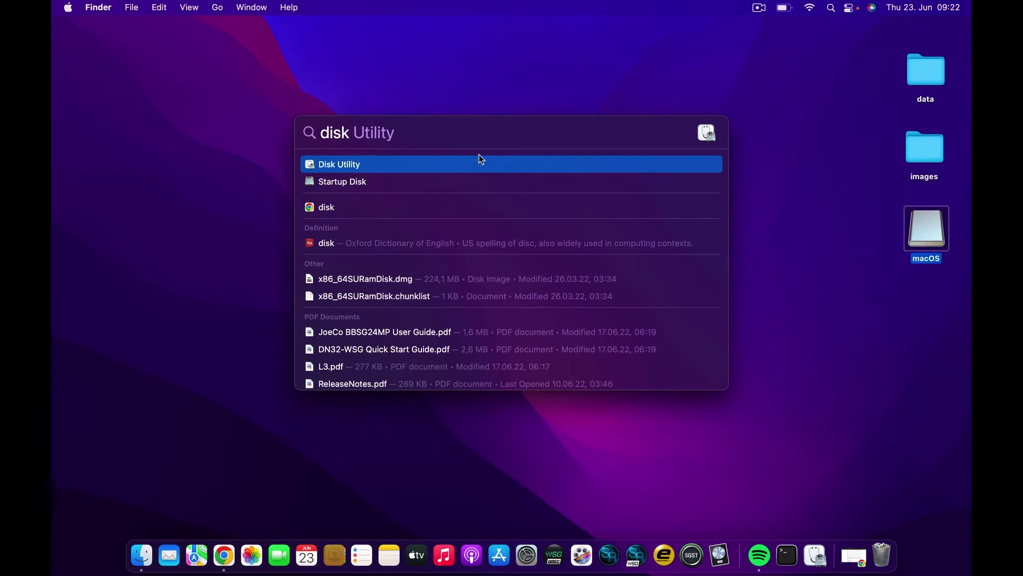
key(Return)
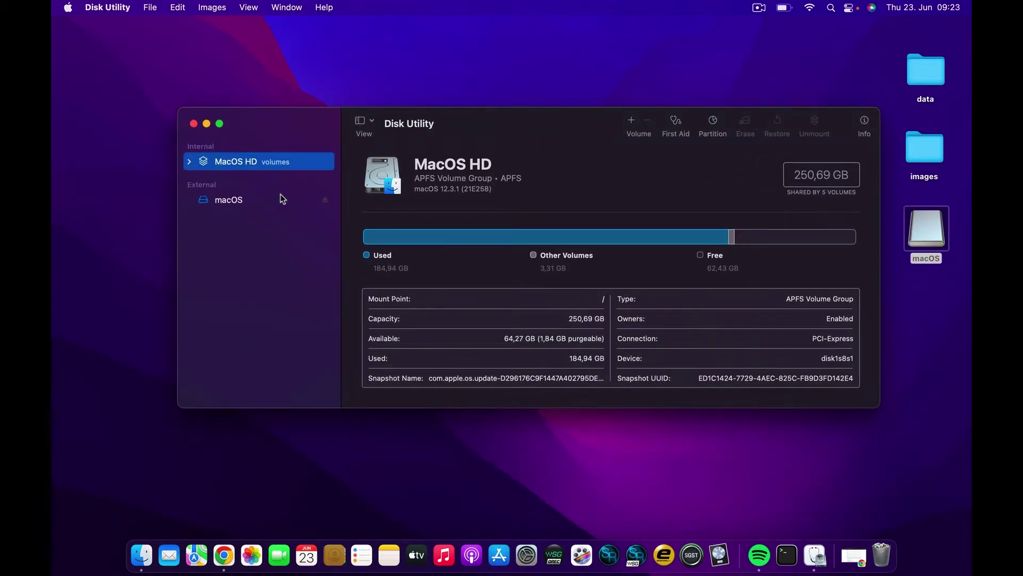
Erase the external macOS volume as Mac OS Extended (Journaled), keep the name macOS, and close Disk Utility
click(255, 201)
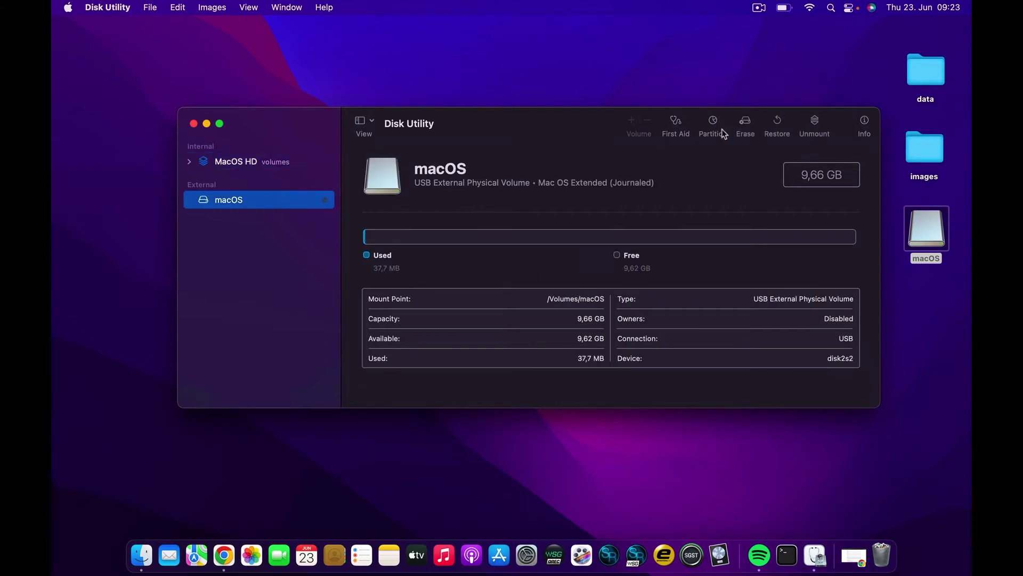
click(745, 124)
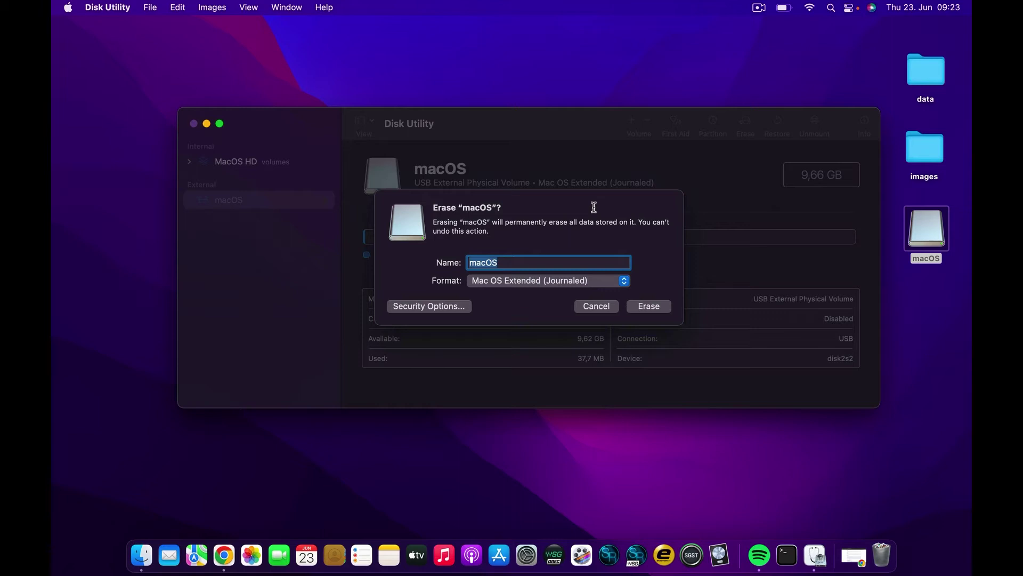
click(519, 263)
click(651, 304)
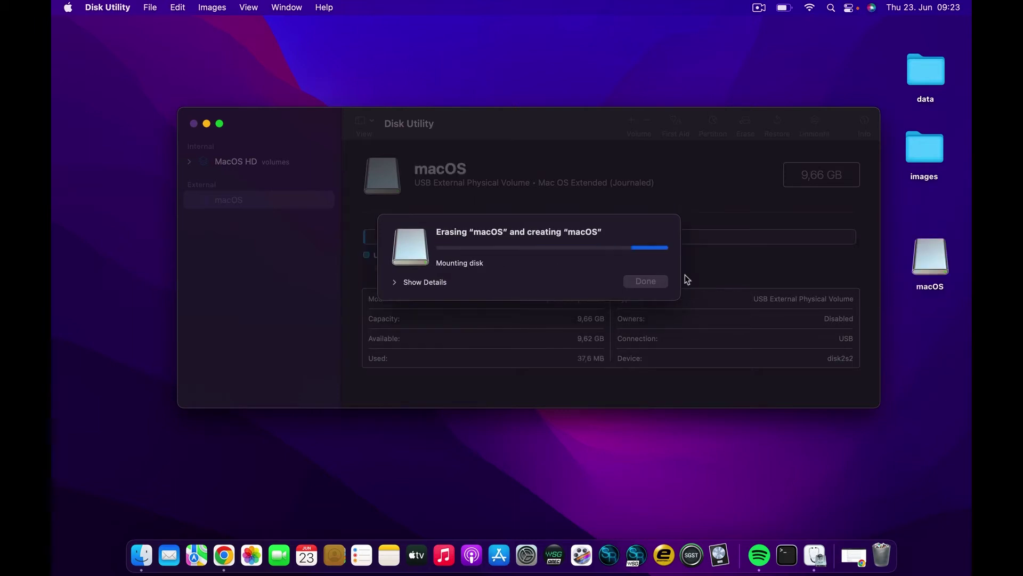
click(646, 281)
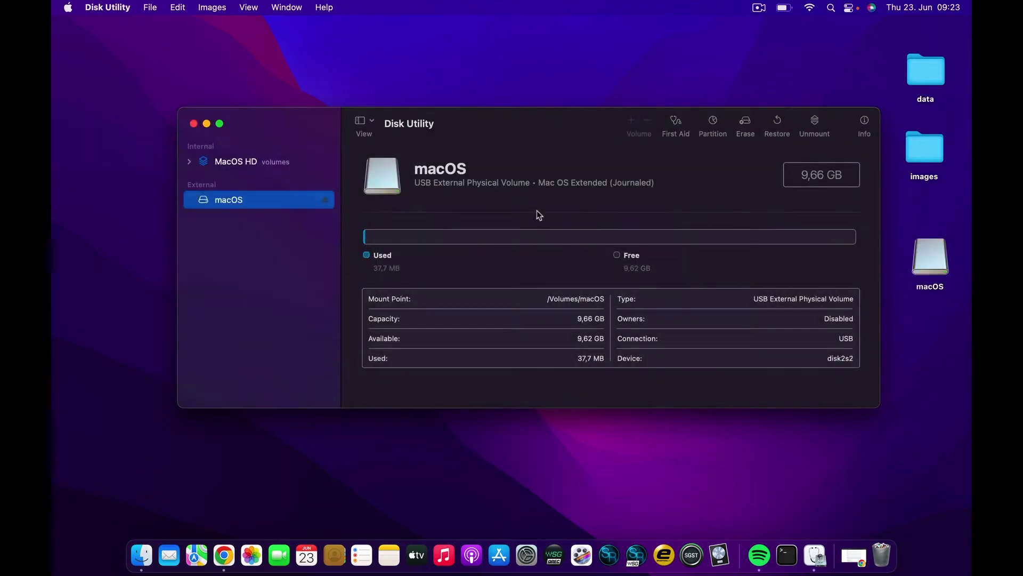
click(194, 124)
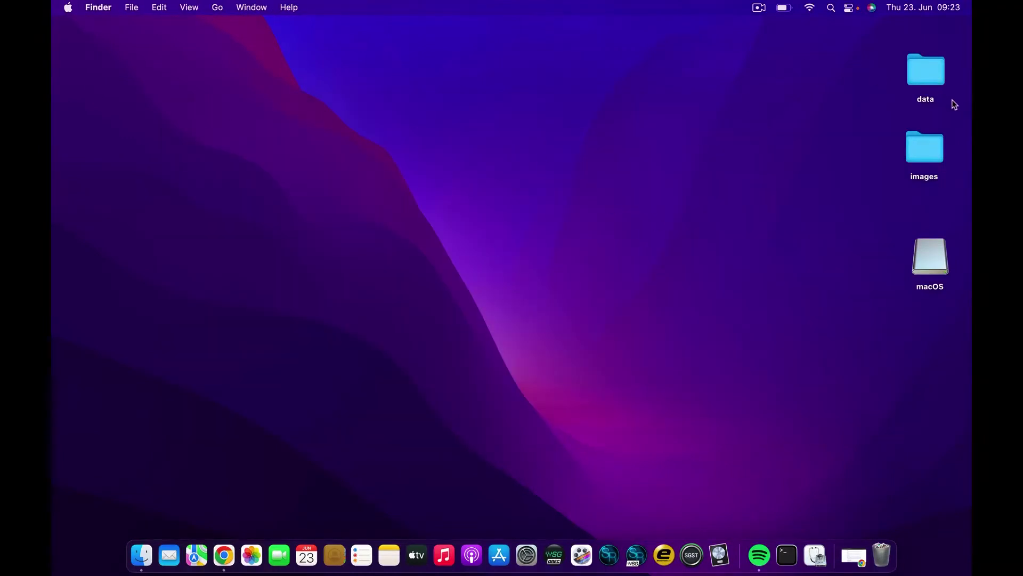
Open the images folder and copy the Install OS X El Capitan installer
double_click(929, 158)
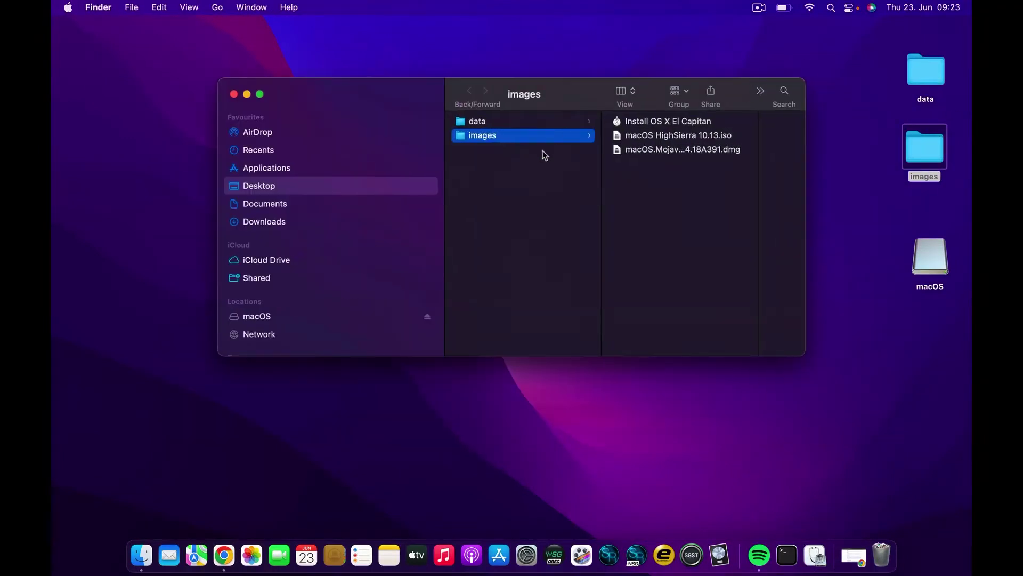
click(652, 123)
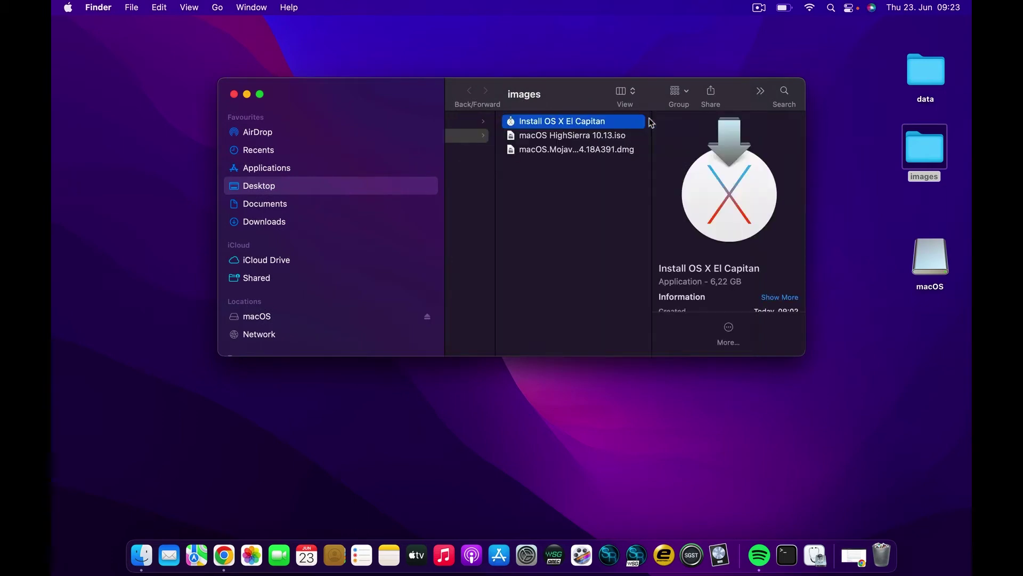
right_click(588, 124)
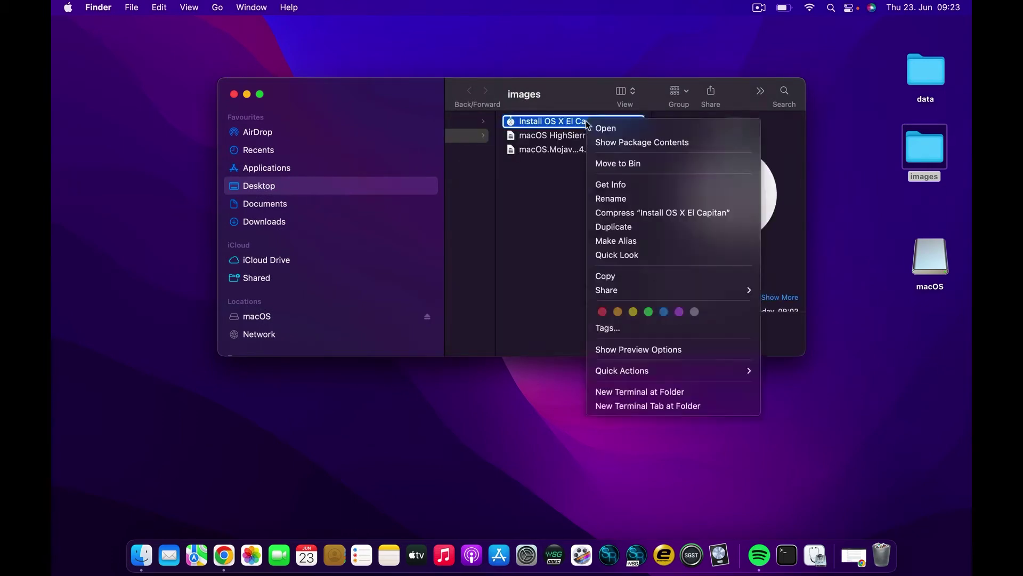
click(615, 276)
click(399, 450)
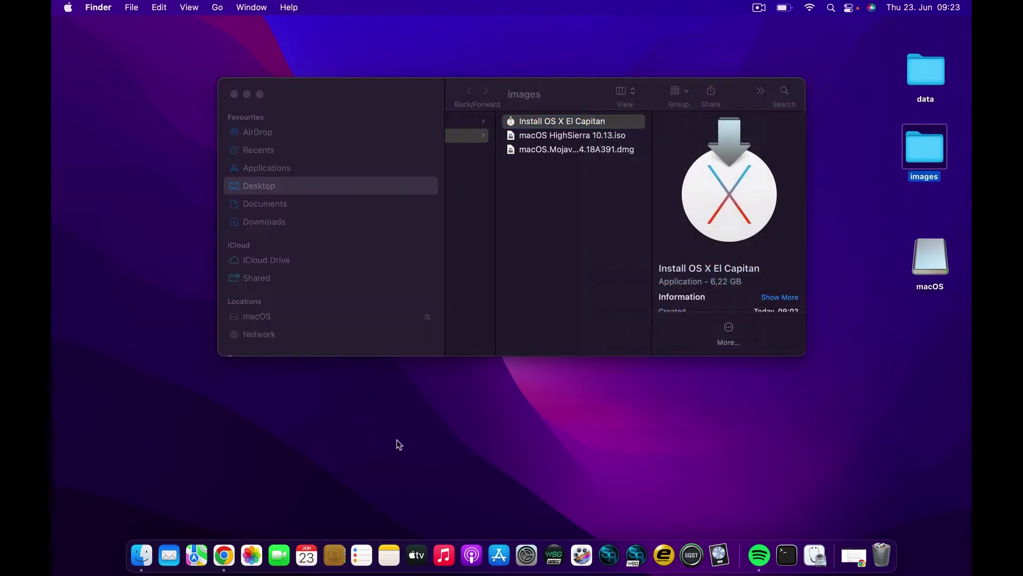
Open the Applications folder in a new window from the Go menu and browse it
click(217, 9)
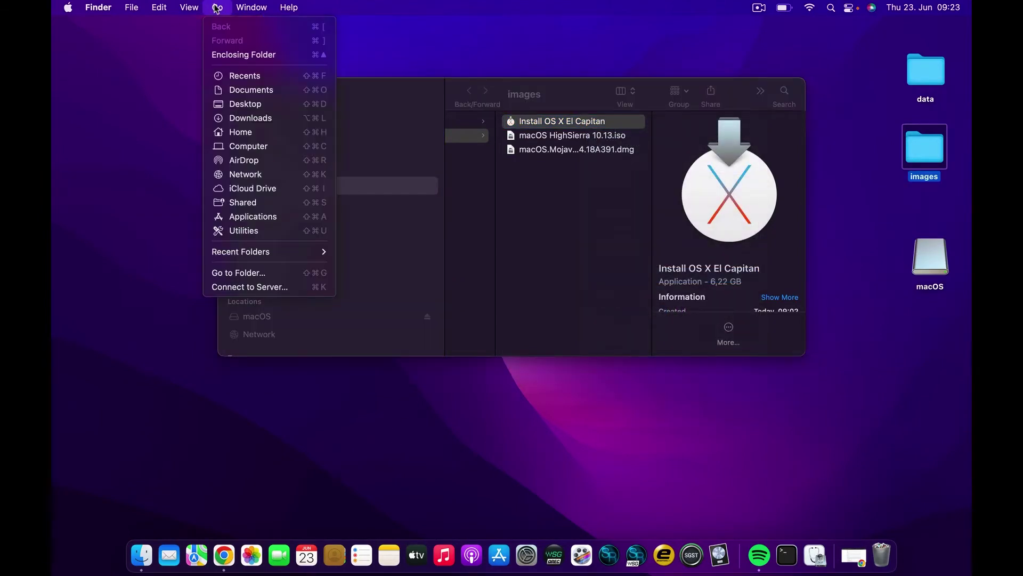
click(155, 76)
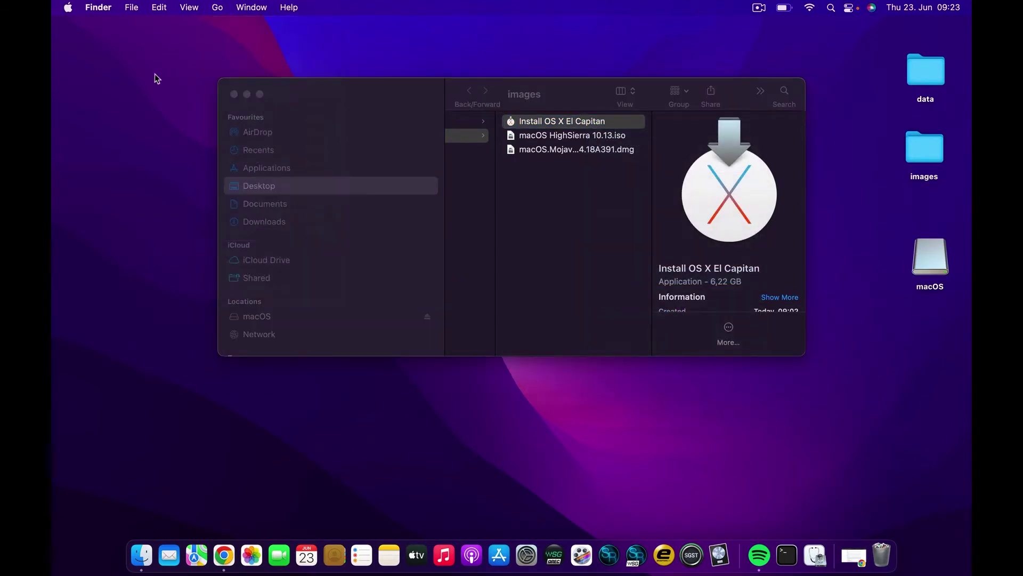
click(217, 8)
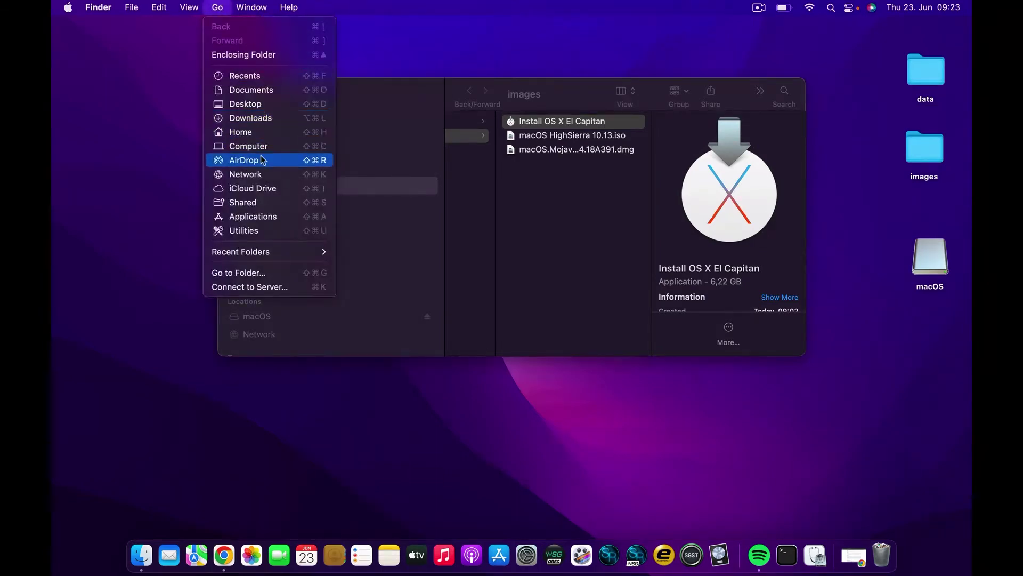
click(266, 216)
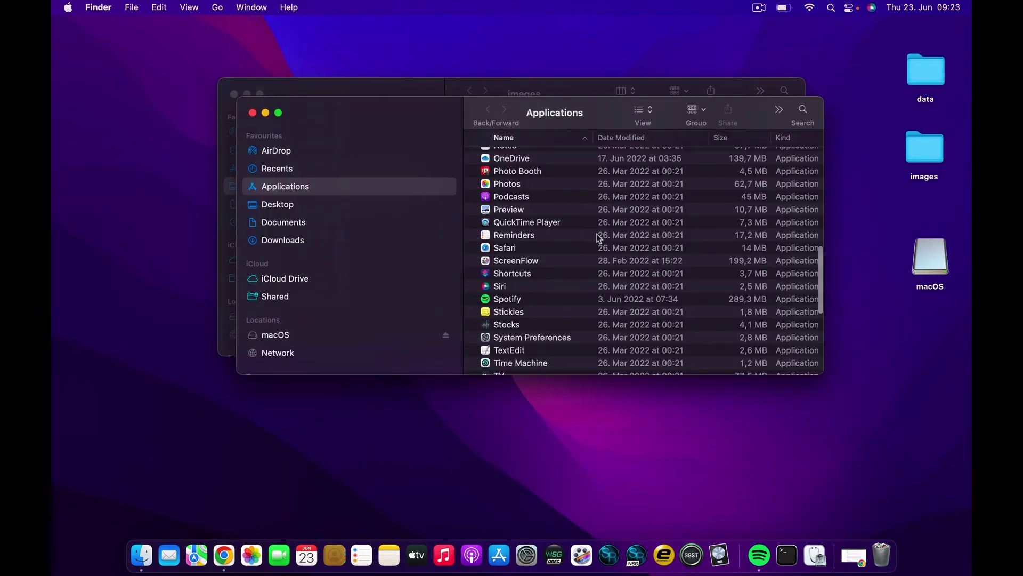
scroll(598, 238, down, 10)
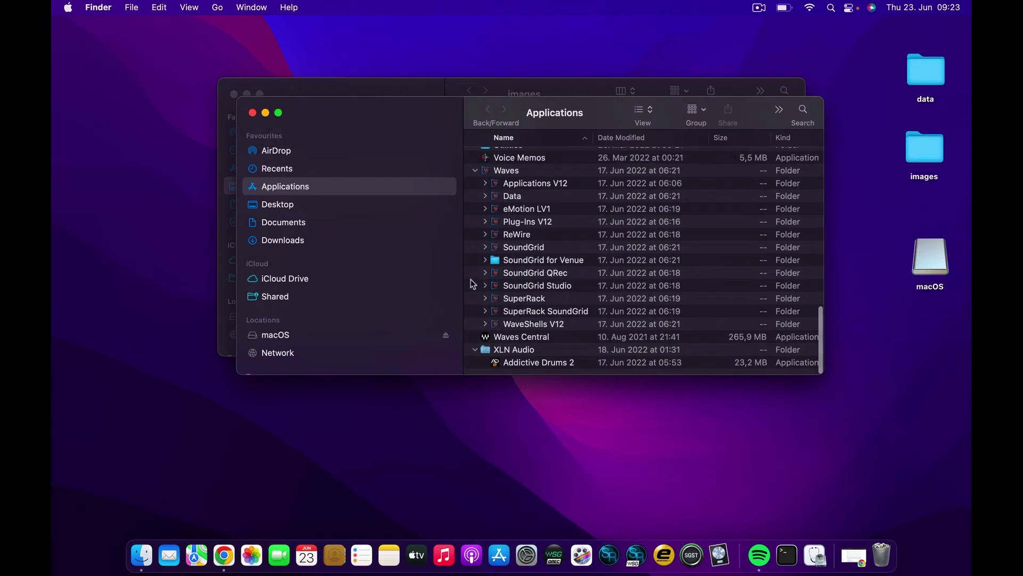
scroll(482, 288, up, 5)
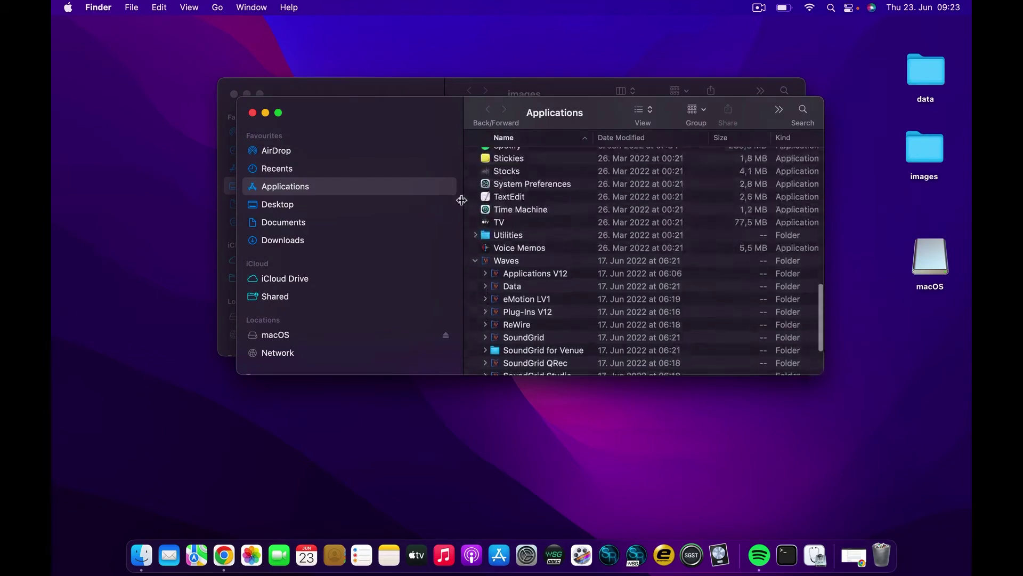
scroll(507, 182, up, 5)
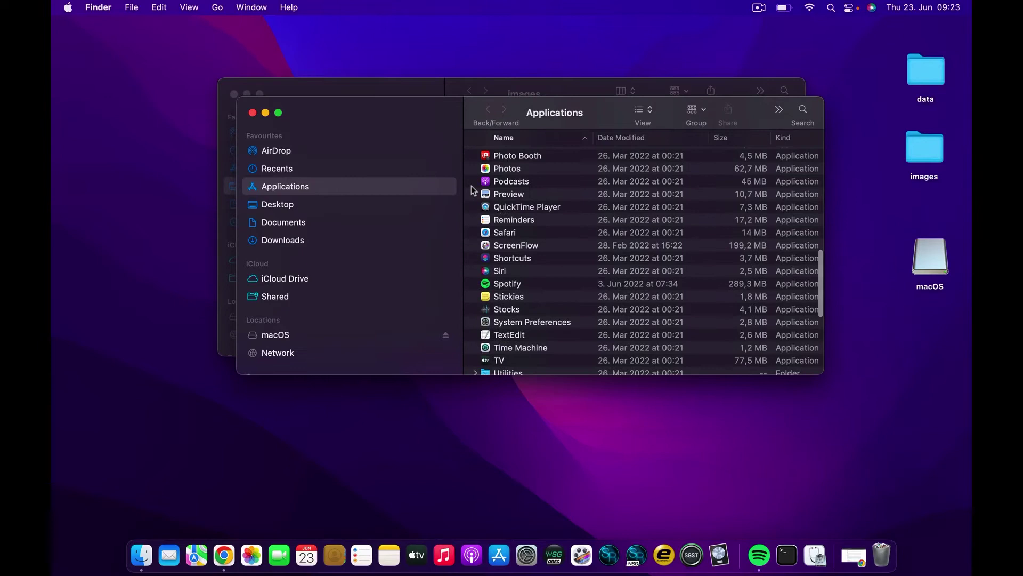
Look at the Podcasts and Photo Booth context menus, select 32 Lives, then close Applications
right_click(472, 183)
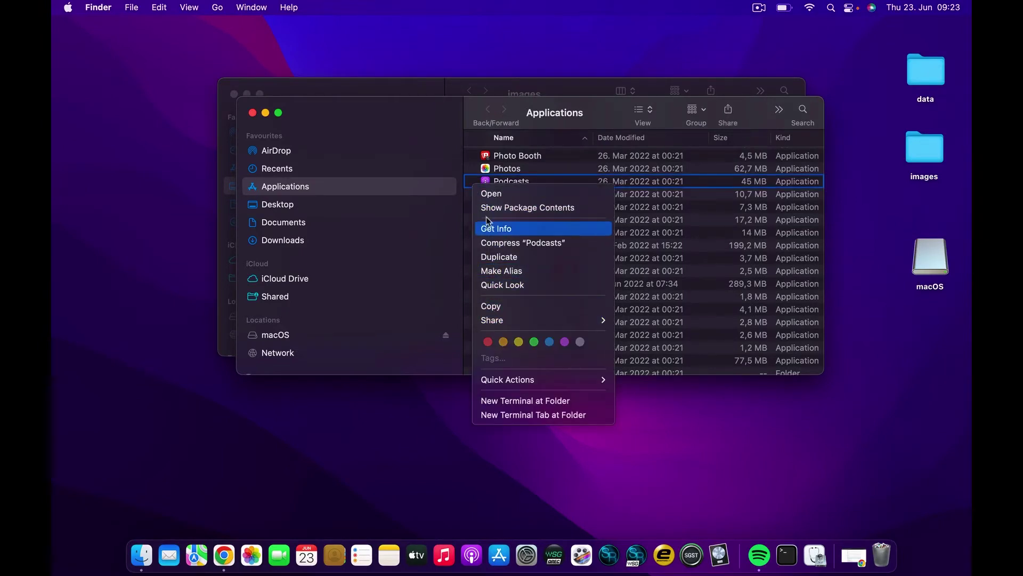
click(472, 166)
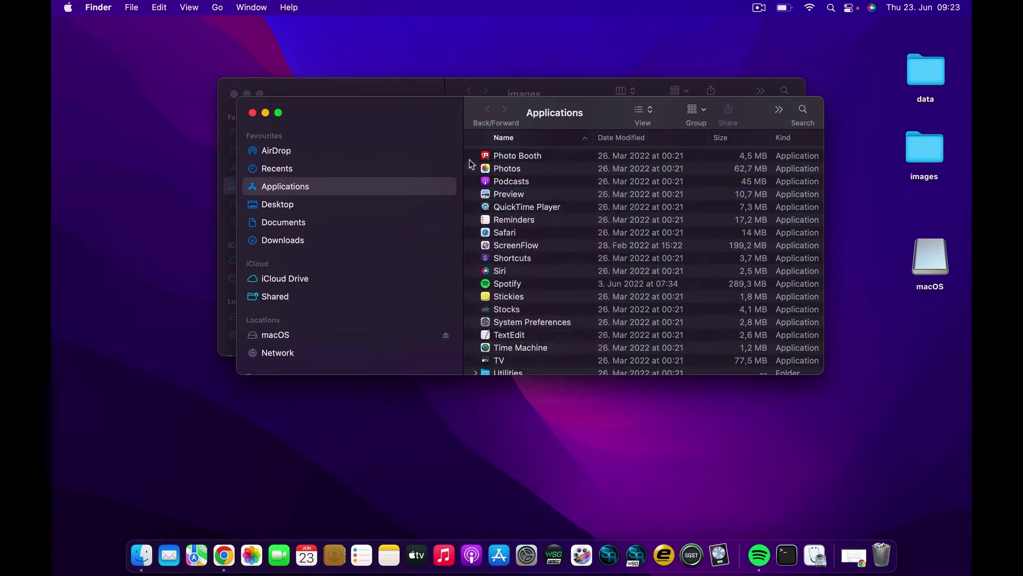
right_click(470, 159)
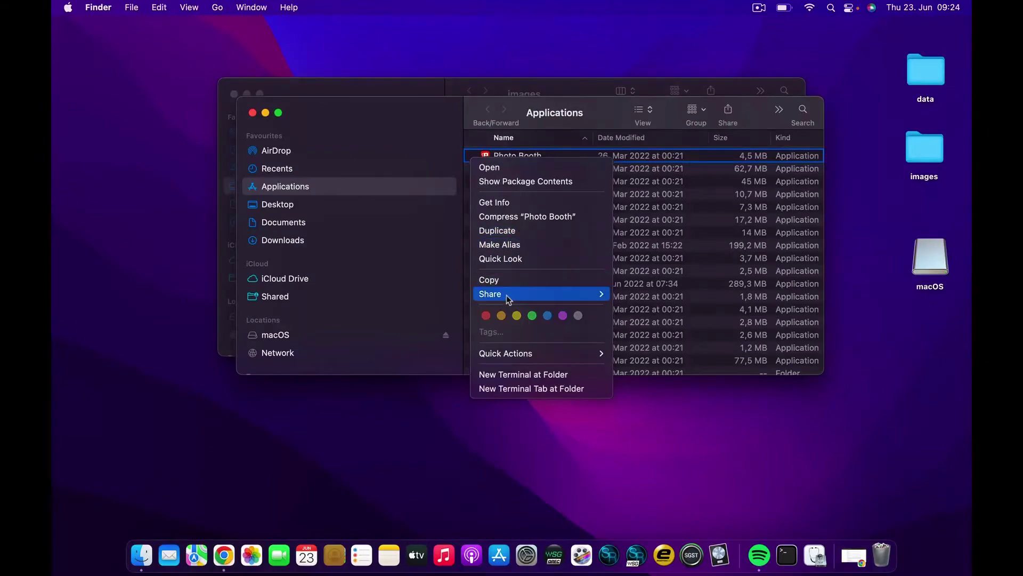
click(472, 188)
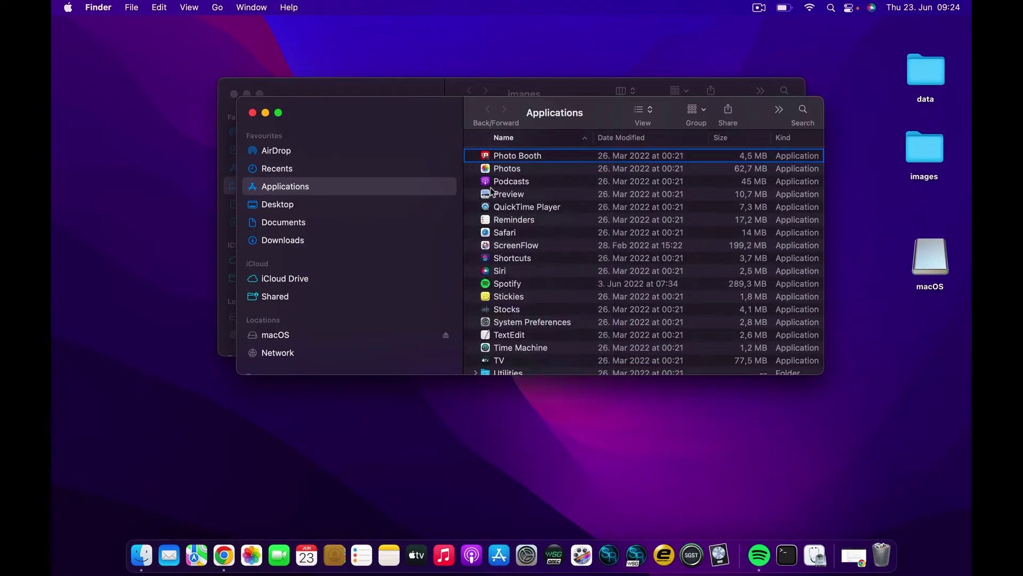
scroll(705, 249, down, 10)
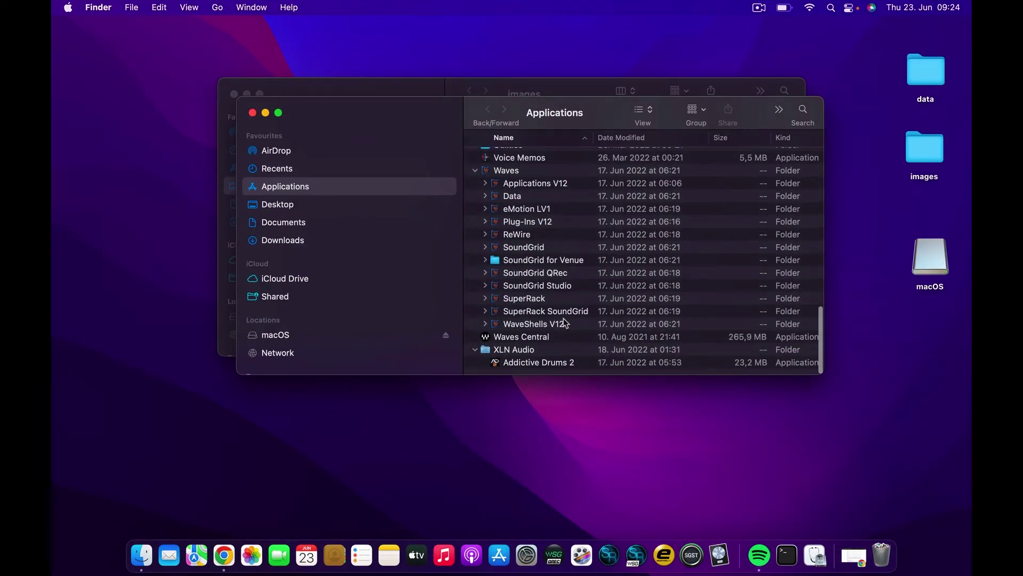
scroll(564, 322, up, 15)
click(475, 159)
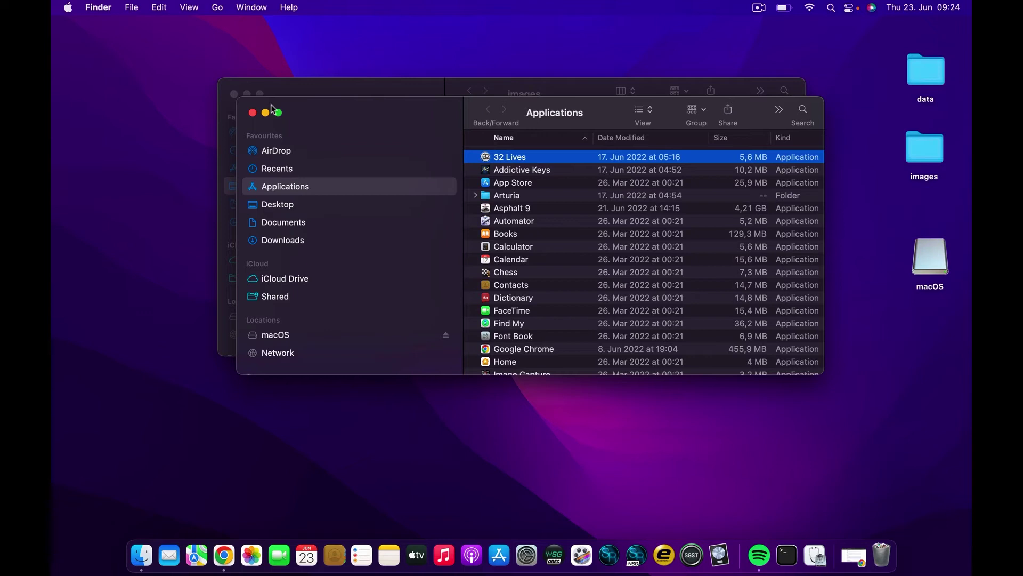
click(253, 112)
click(217, 7)
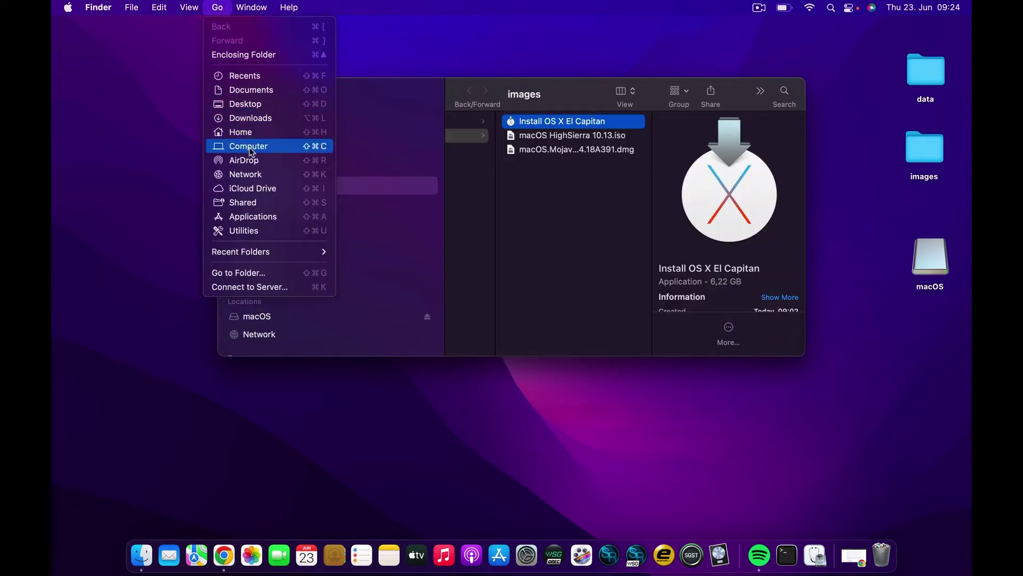
Show the Applications folder in column view and move its window to the left
click(258, 215)
scroll(732, 166, down, 5)
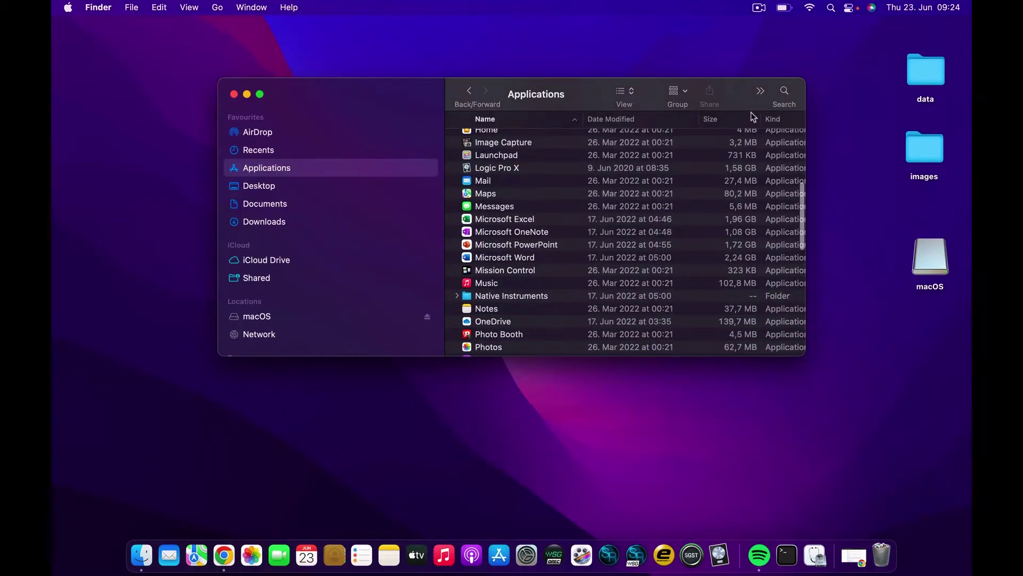
click(632, 93)
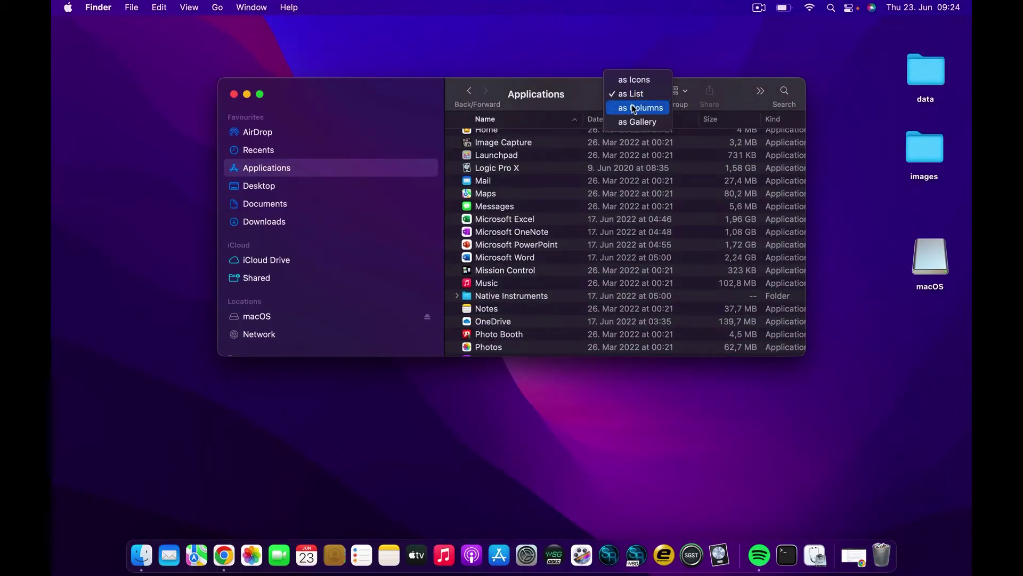
click(633, 108)
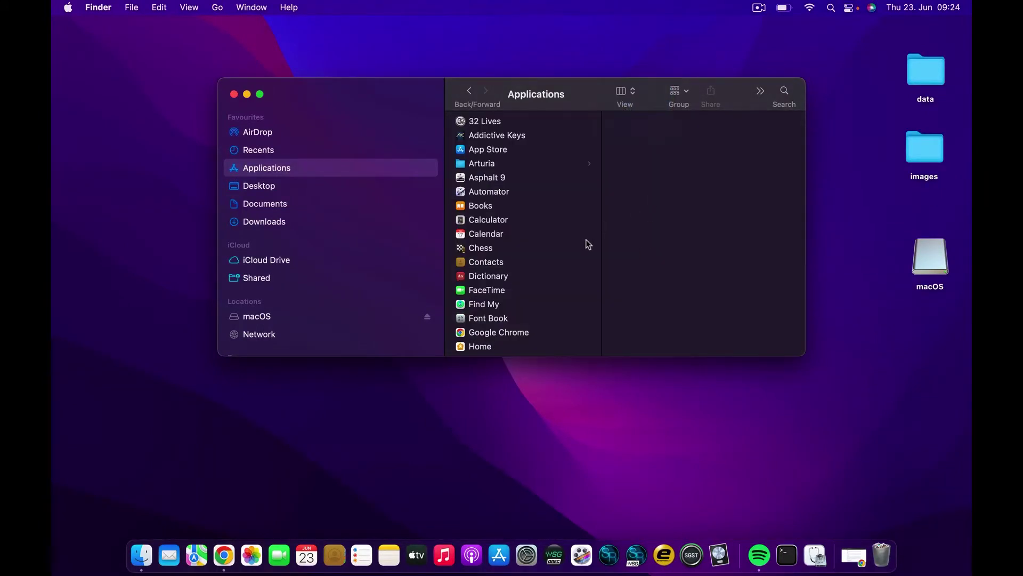
click(587, 237)
scroll(587, 238, down, 10)
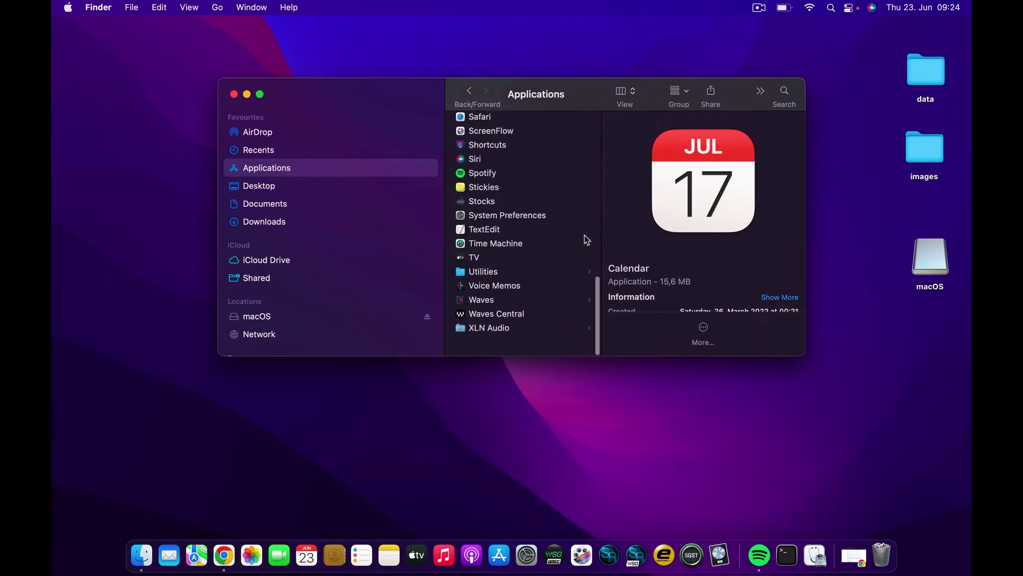
scroll(564, 239, down, 2)
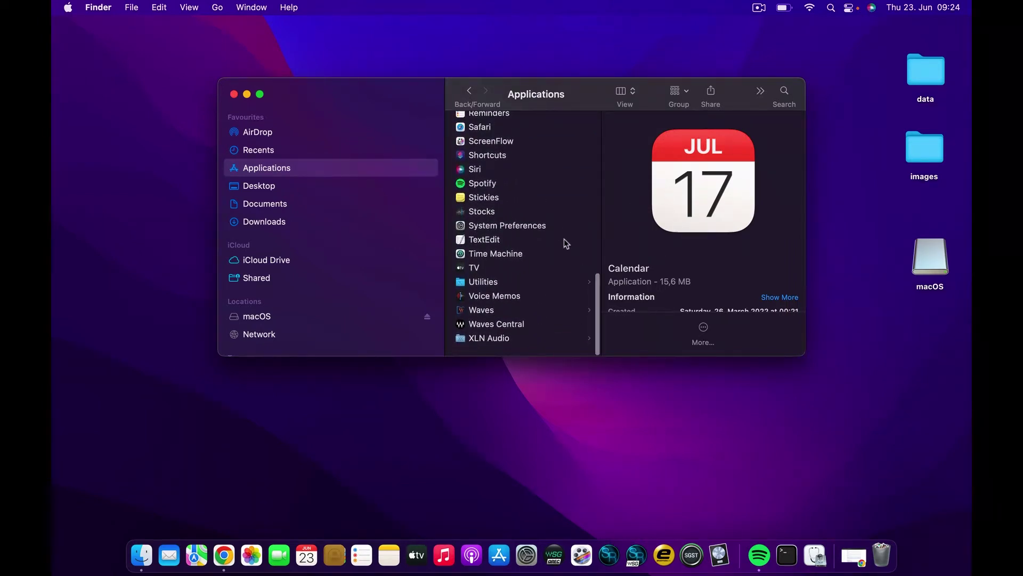
right_click(566, 170)
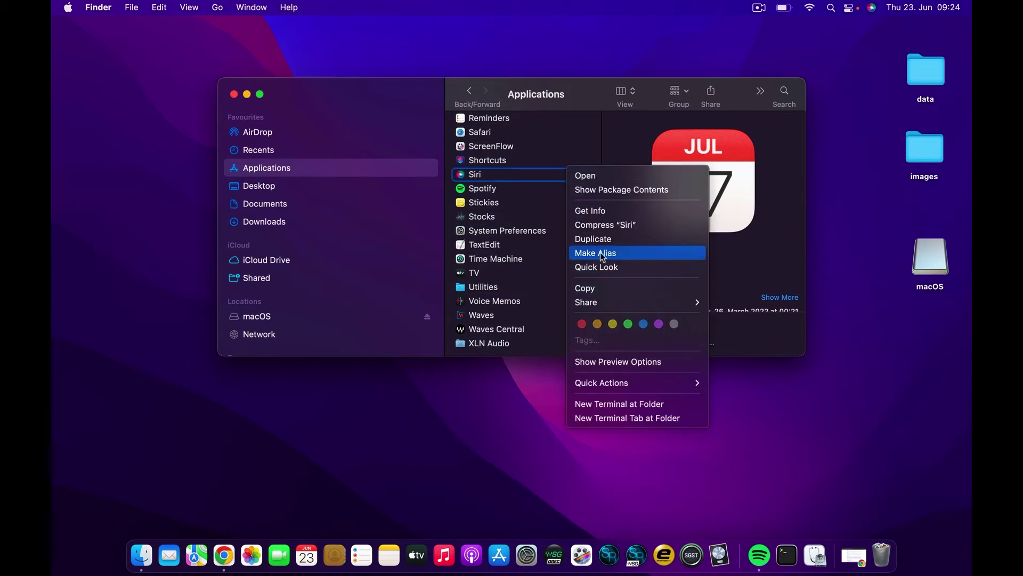
click(599, 79)
drag(590, 87, 405, 84)
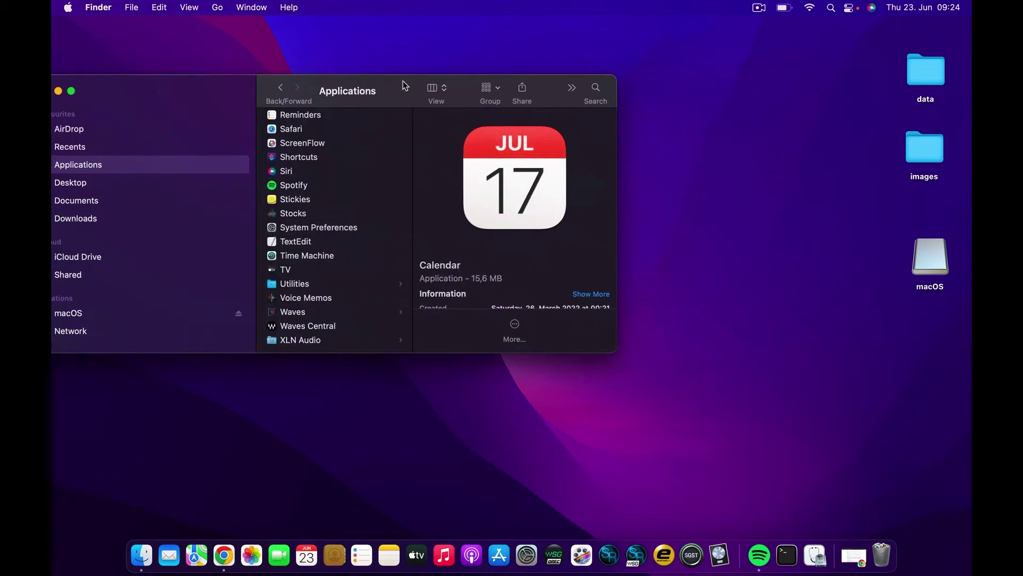
Open the images folder and drag Install OS X El Capitan into Applications
double_click(924, 149)
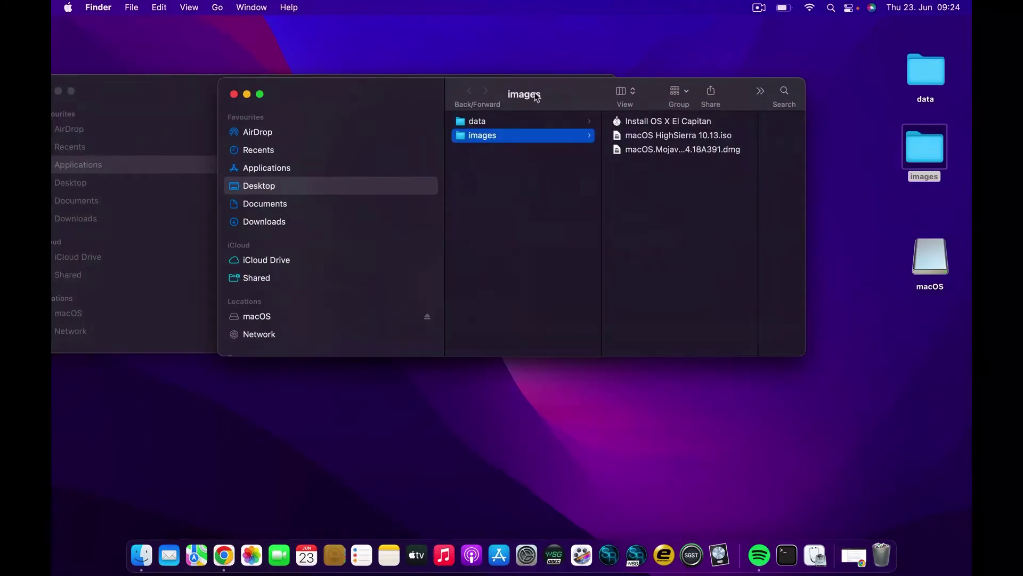
drag(522, 85, 779, 156)
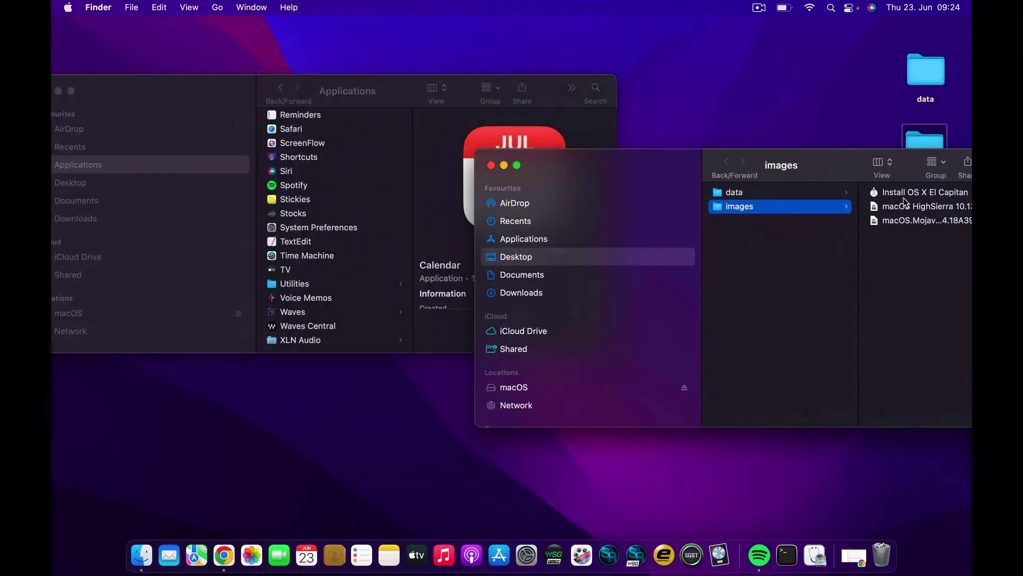
drag(903, 197, 373, 155)
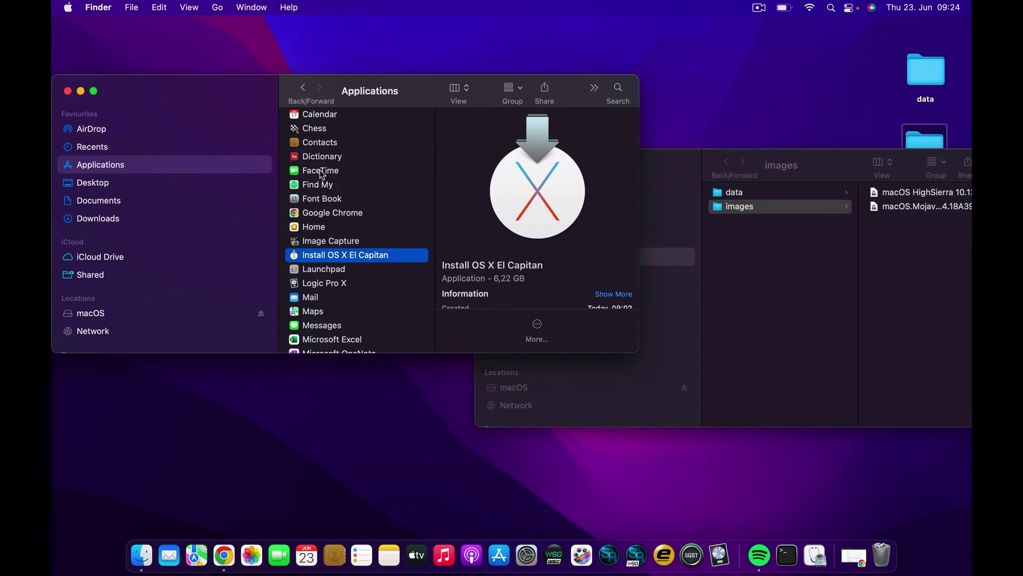
scroll(388, 229, up, 5)
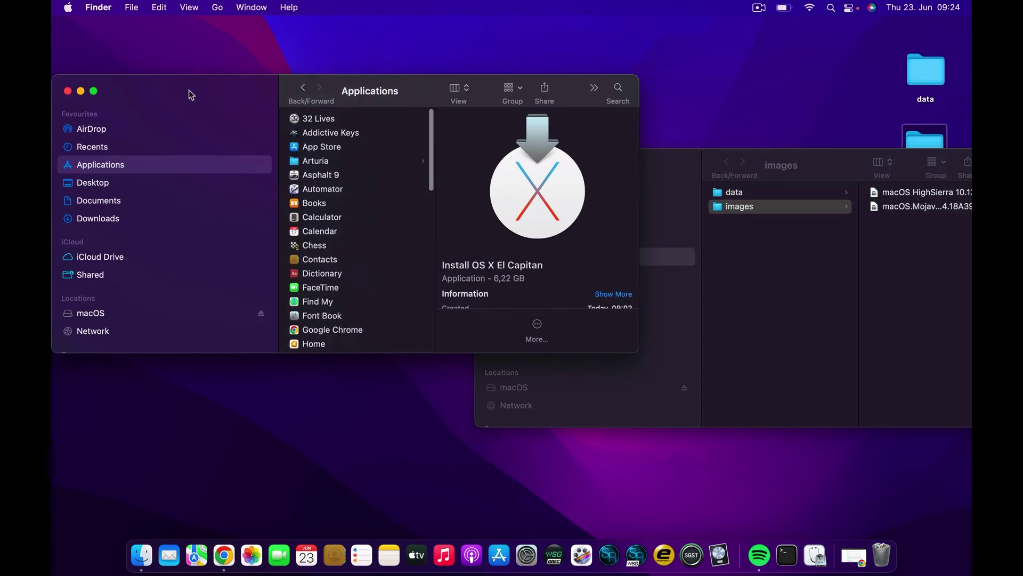
Close the Applications window, then the images window with its remaining disk images
click(67, 90)
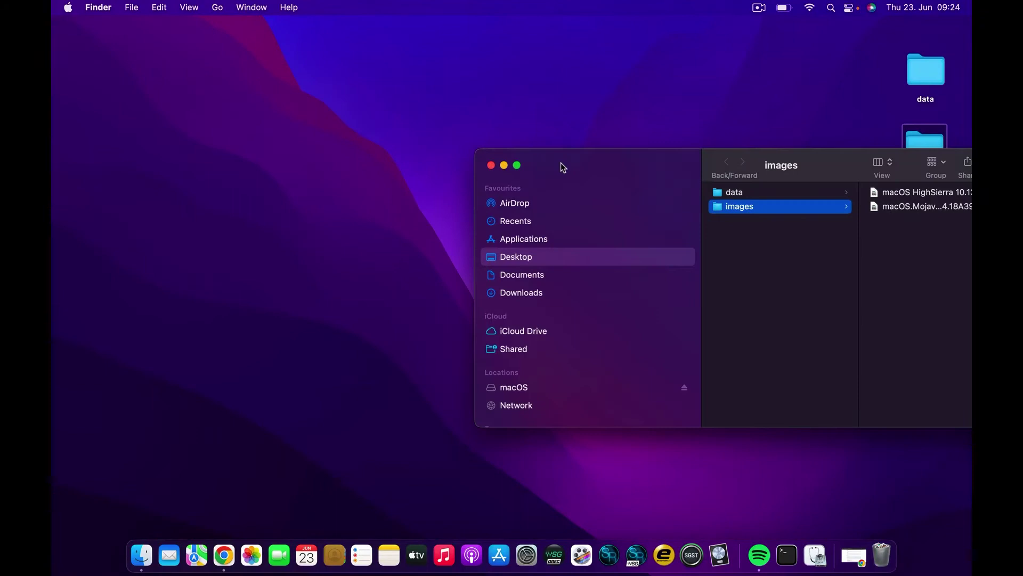
drag(845, 162, 632, 124)
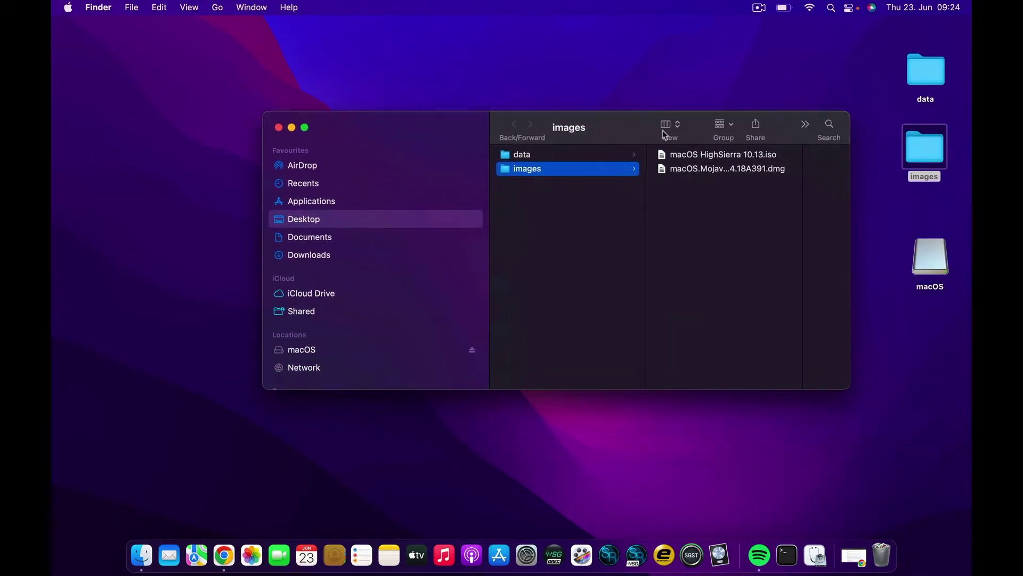
drag(702, 181, 693, 152)
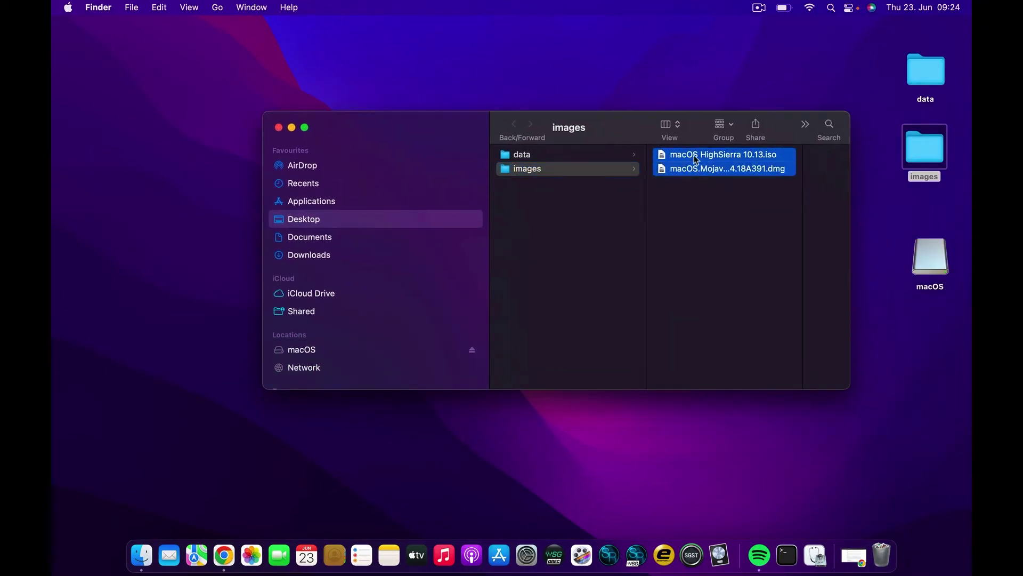
click(280, 127)
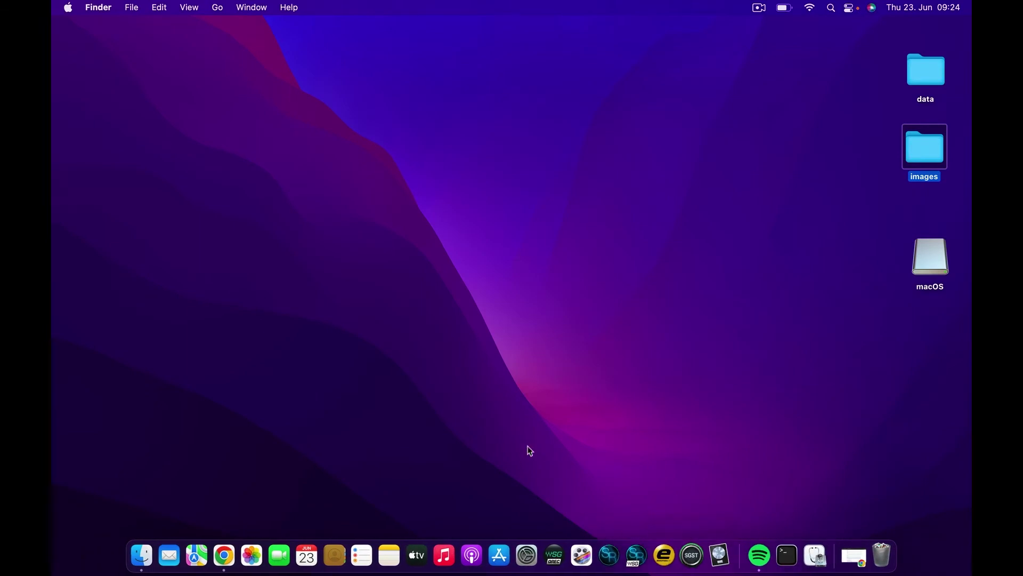
Copy the selected El Capitan createinstallmedia command from Apple's page, then minimize Chrome
click(223, 552)
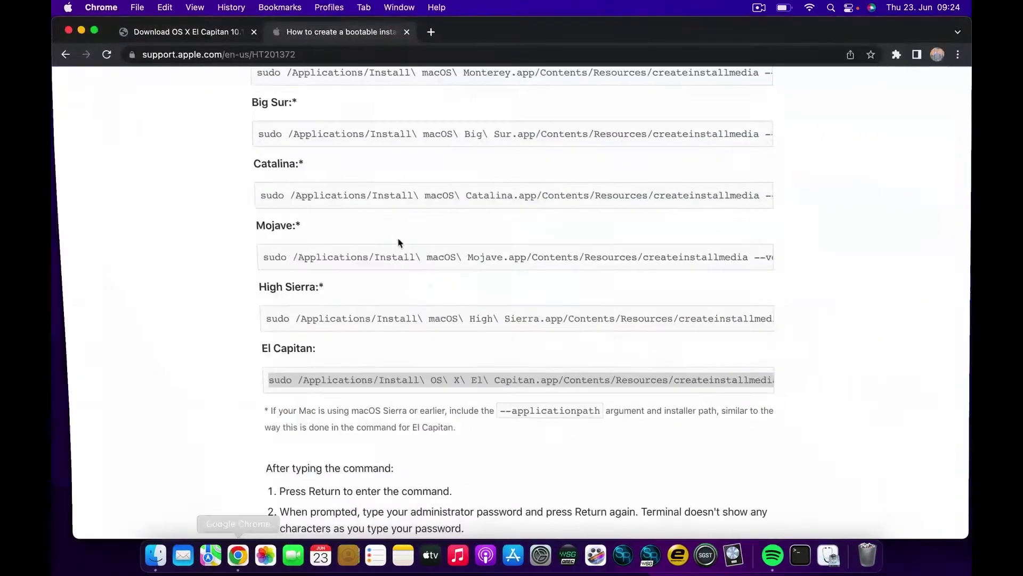
right_click(387, 382)
click(407, 405)
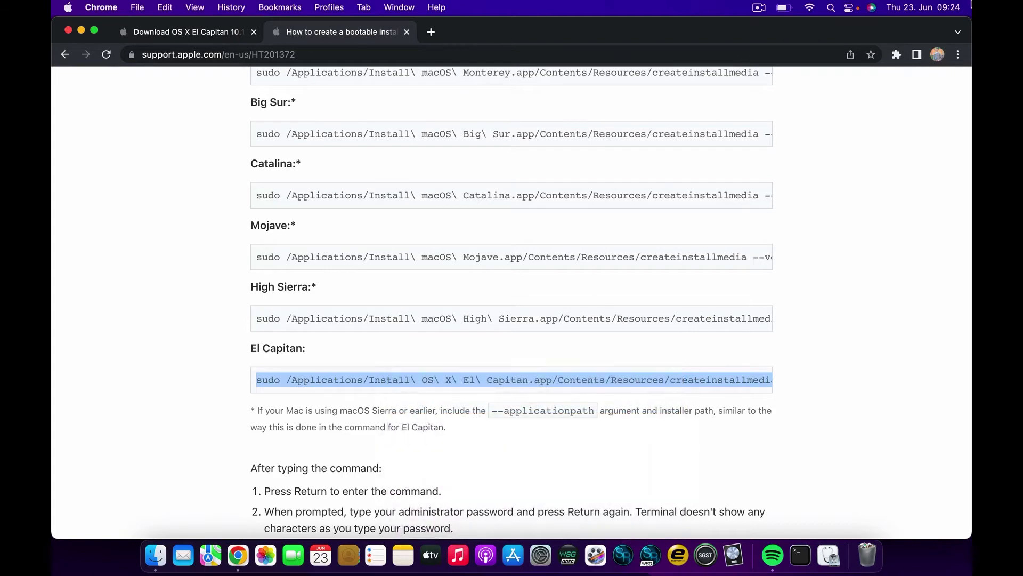
click(81, 30)
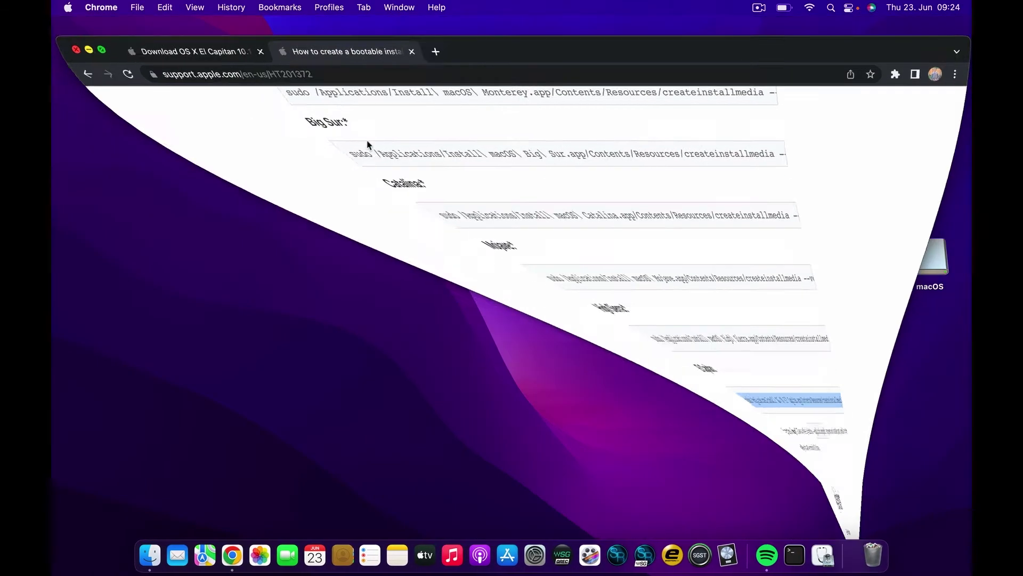
Launch Terminal through a Spotlight search for 'term'
click(832, 8)
text(term)
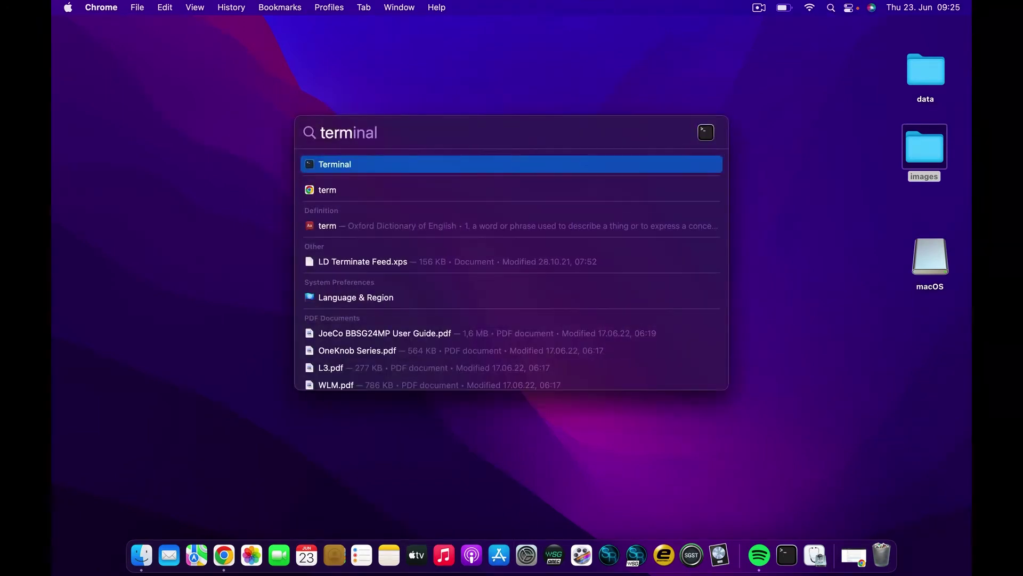
key(Return)
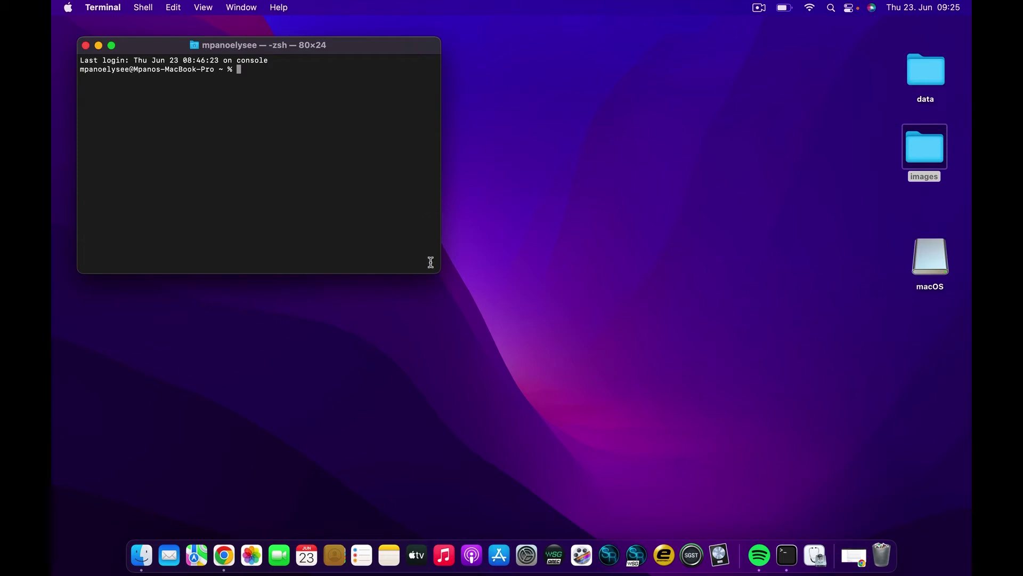
Enlarge the Terminal window and paste the El Capitan createinstallmedia command at the prompt
drag(441, 273, 655, 336)
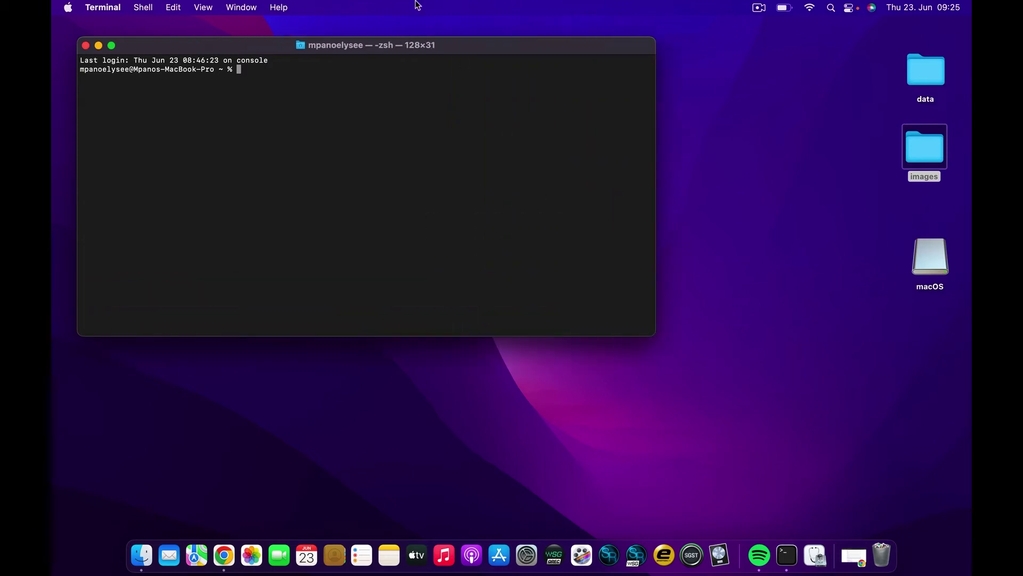
drag(398, 45, 468, 65)
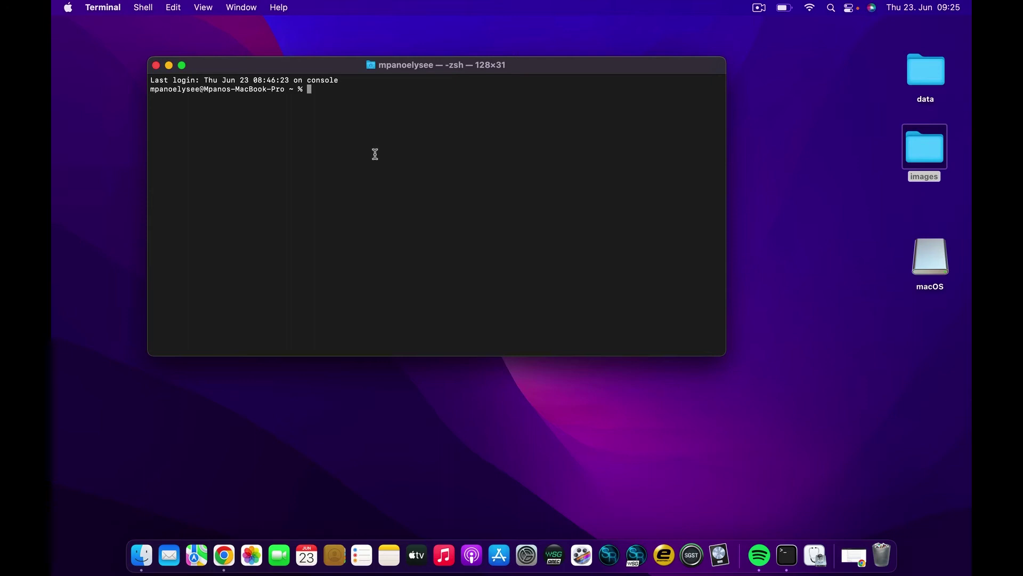
right_click(380, 113)
click(401, 134)
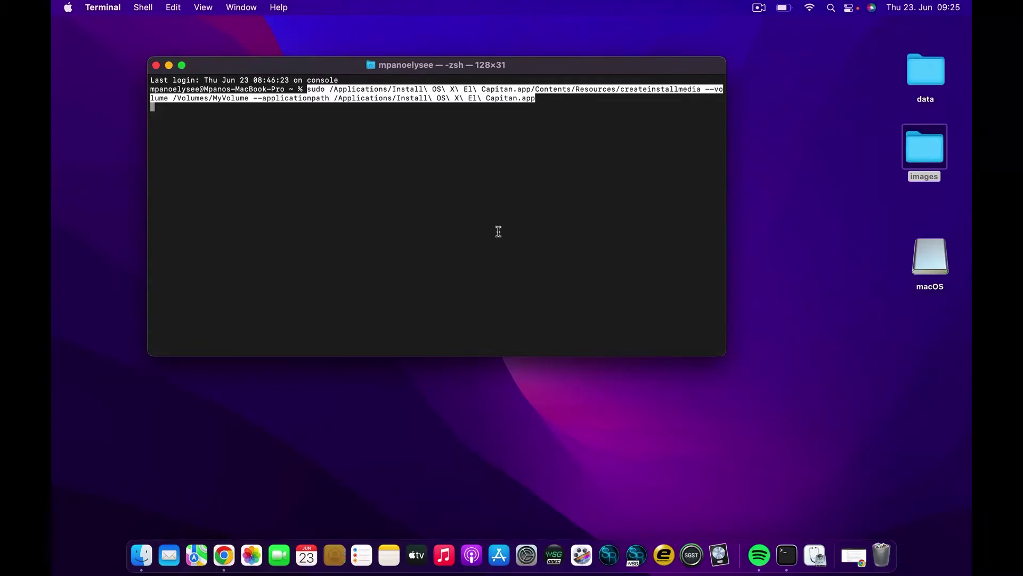
Change the target from /Volumes/MyVolume to /Volumes/macOS and run the command
key(Up)
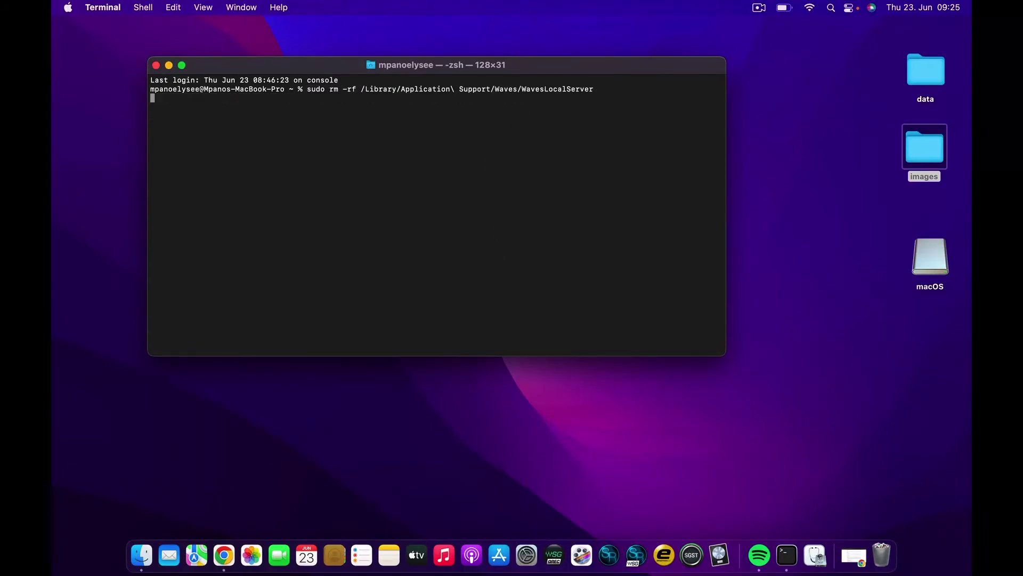
key(Down)
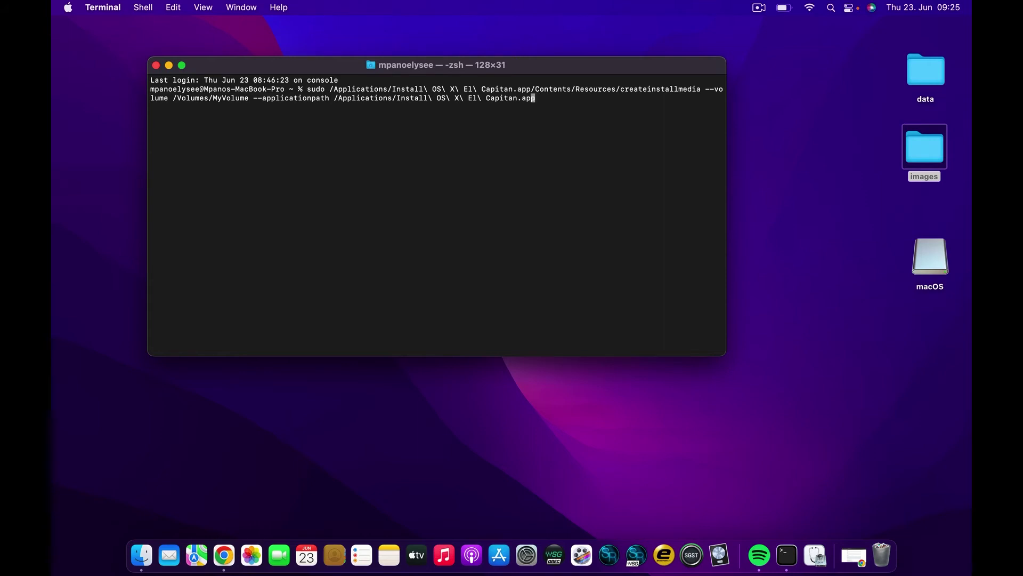
key(Left)
key(Left)
key(Left)
key(Left)
key(Left)
key(Left)
key(Left)
key(Left)
key(Left)
key(Left)
key(Left)
key(Left)
key(Left)
key(Left)
key(Left)
key(Left)
key(Left)
key(Left)
key(Left)
key(Left)
key(Left)
key(Left)
key(Left)
key(Left)
key(Left)
key(Left)
key(Left)
key(Left)
key(Left)
key(Left)
key(Left)
key(Left)
key(BackSpace)
key(BackSpace)
key(BackSpace)
key(BackSpace)
key(BackSpace)
key(BackSpace)
key(BackSpace)
key(BackSpace)
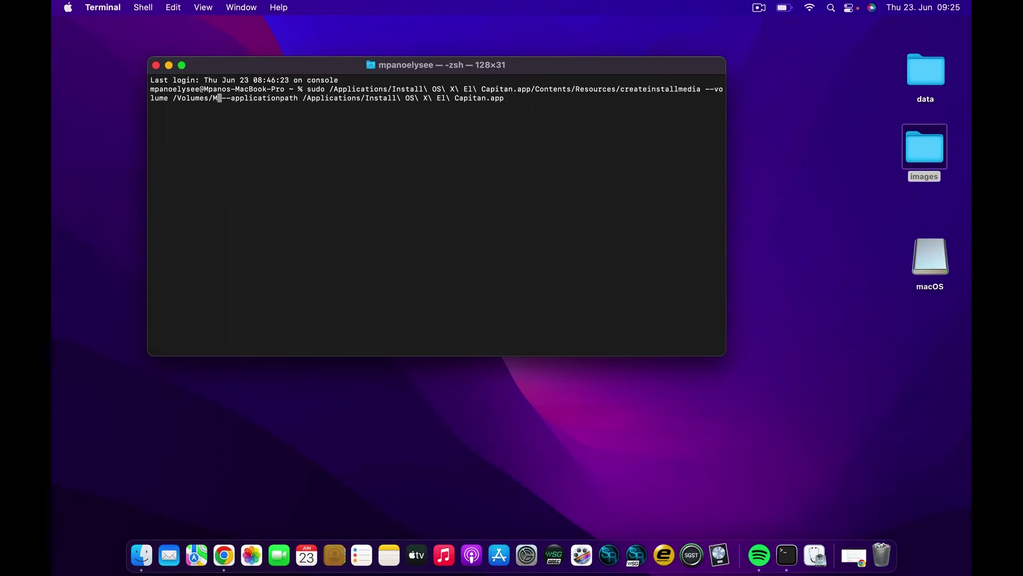
text(macOS)
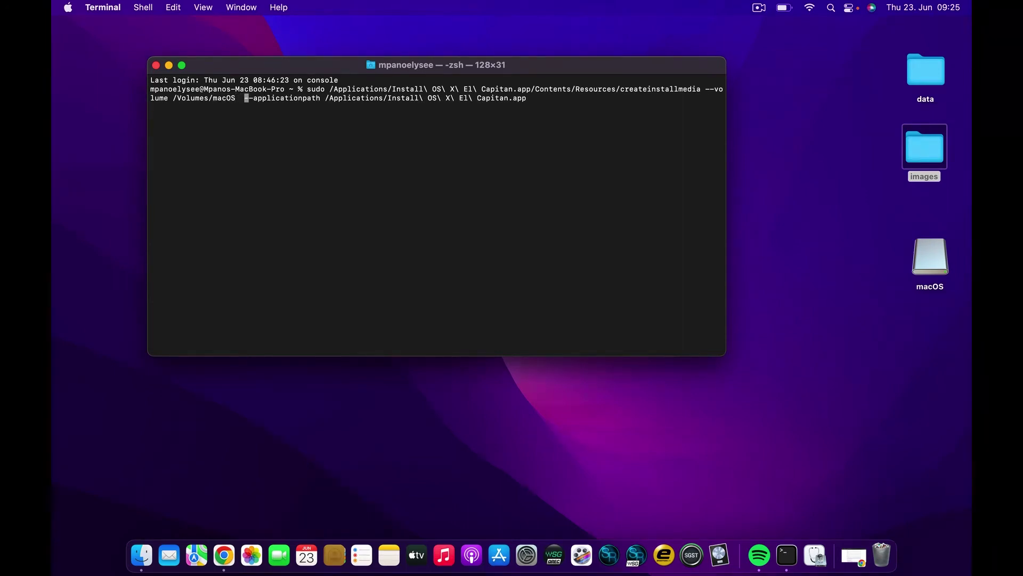
key(Right)
key(Right)
key(Right)
key(Right)
key(Right)
key(Right)
key(Right)
key(Right)
key(Right)
key(Right)
key(Right)
key(Right)
key(Right)
key(Return)
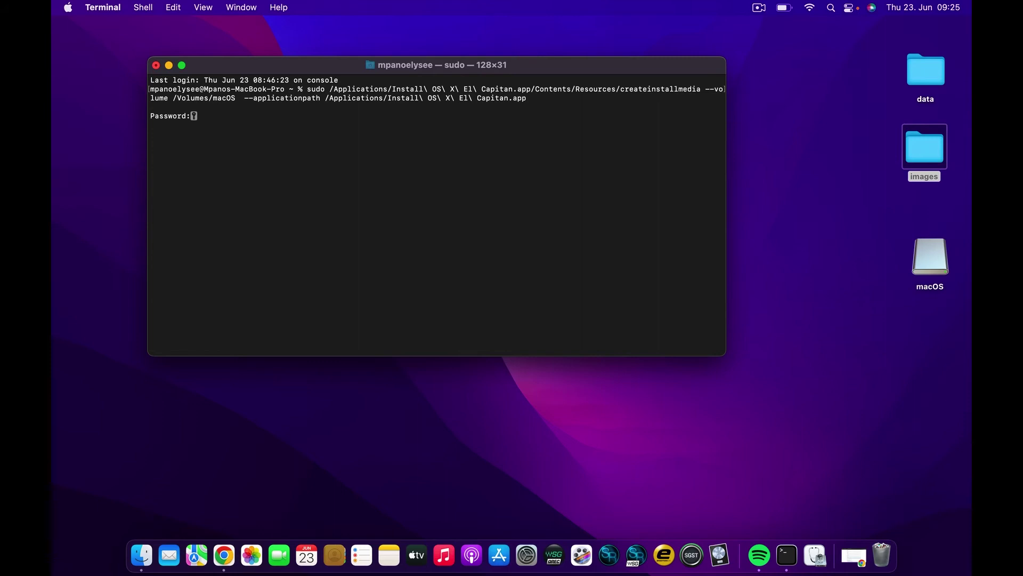
Submit the administrator password and confirm with y to erase macOS and write the El Capitan installer
key(Return)
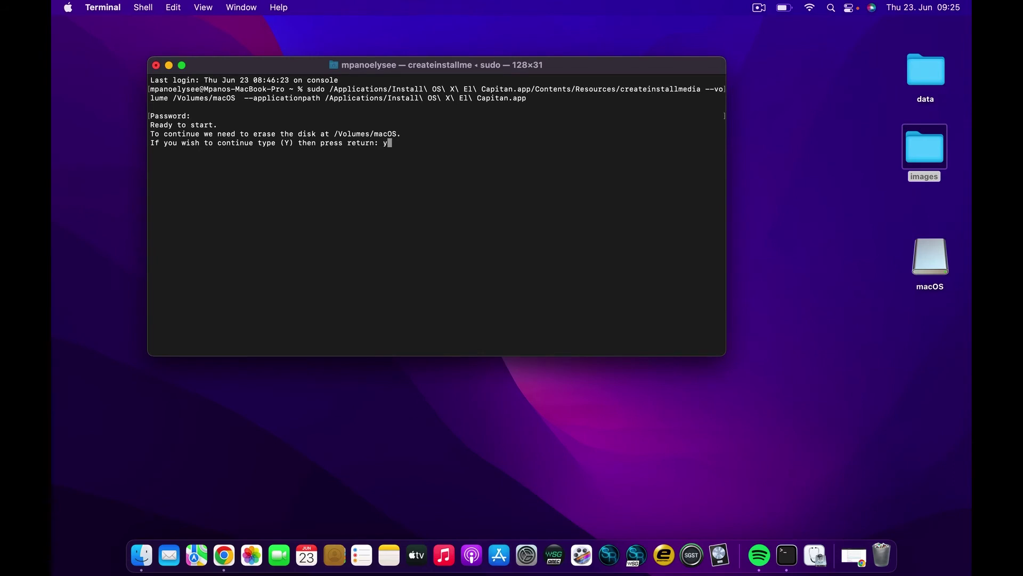
key(Return)
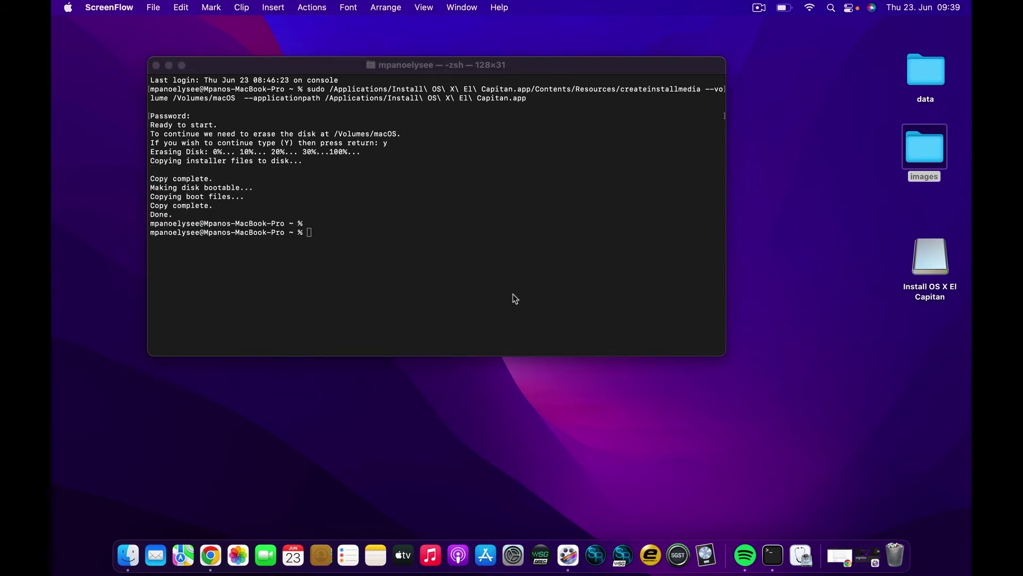
click(153, 204)
double_click(224, 196)
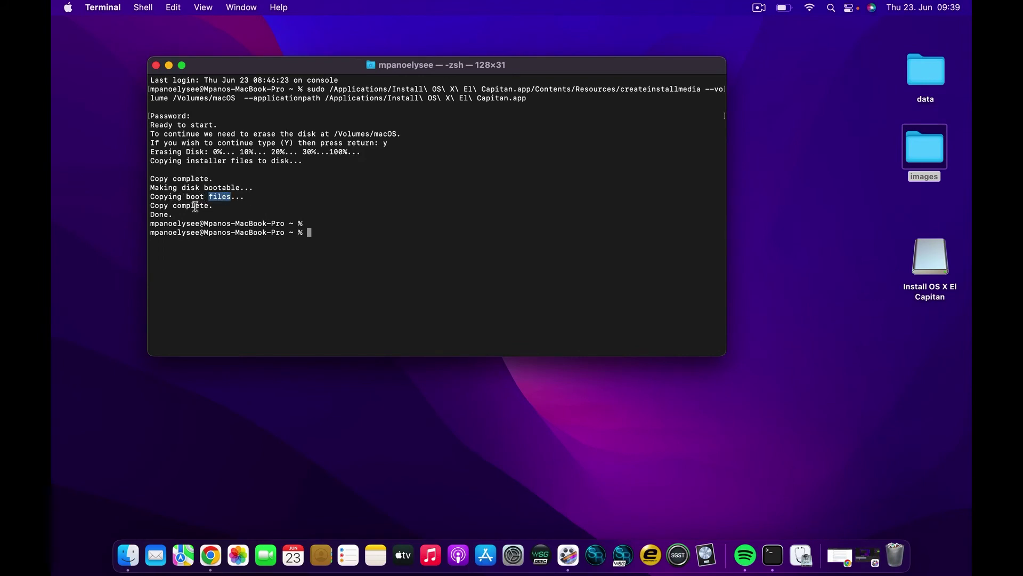
double_click(195, 205)
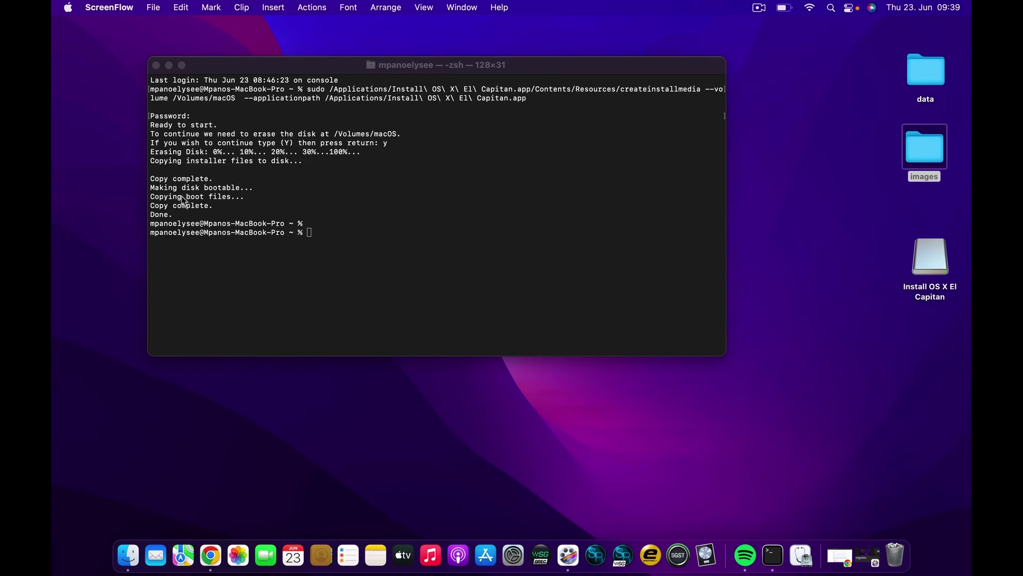
click(154, 203)
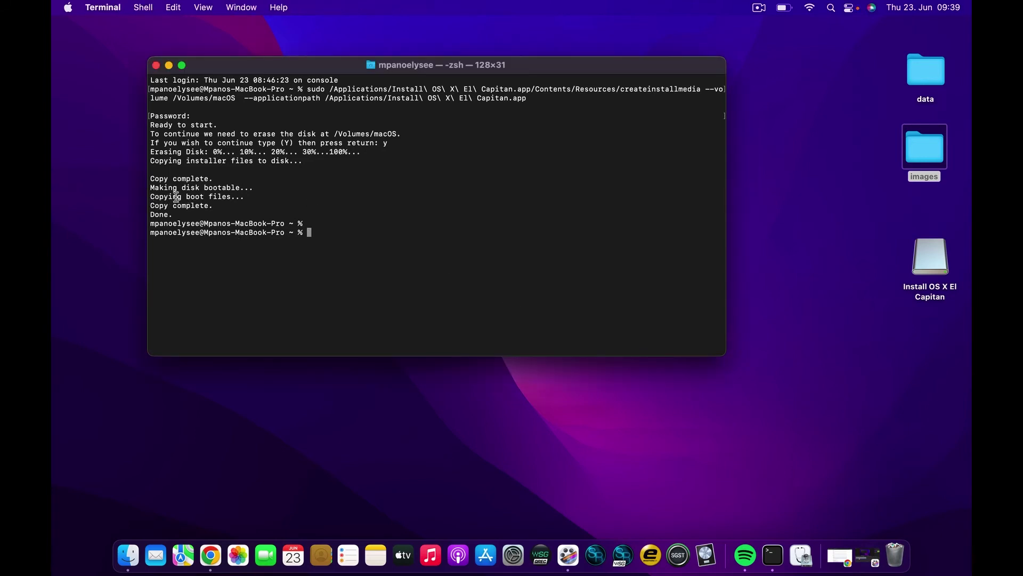
double_click(225, 196)
double_click(195, 206)
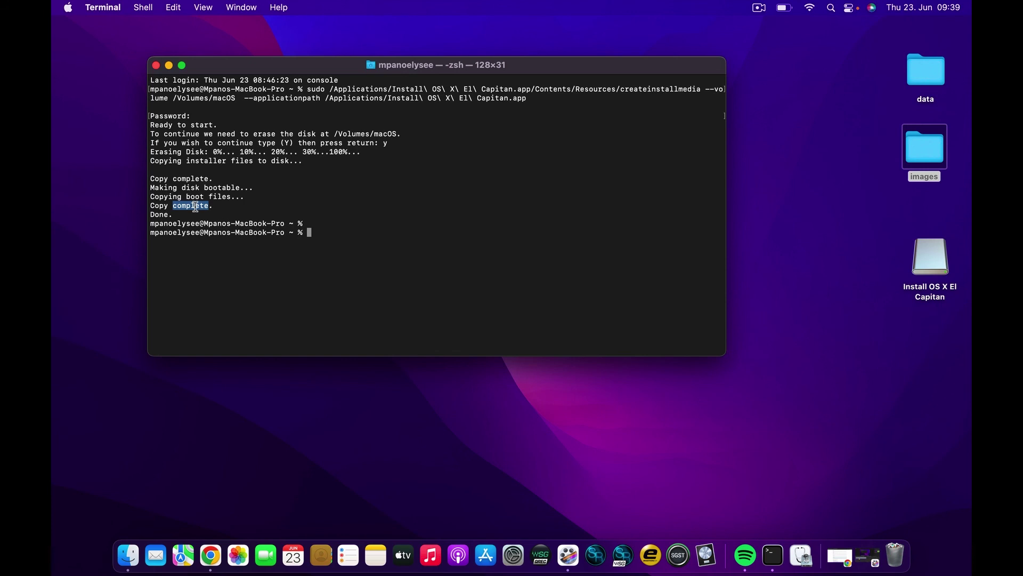